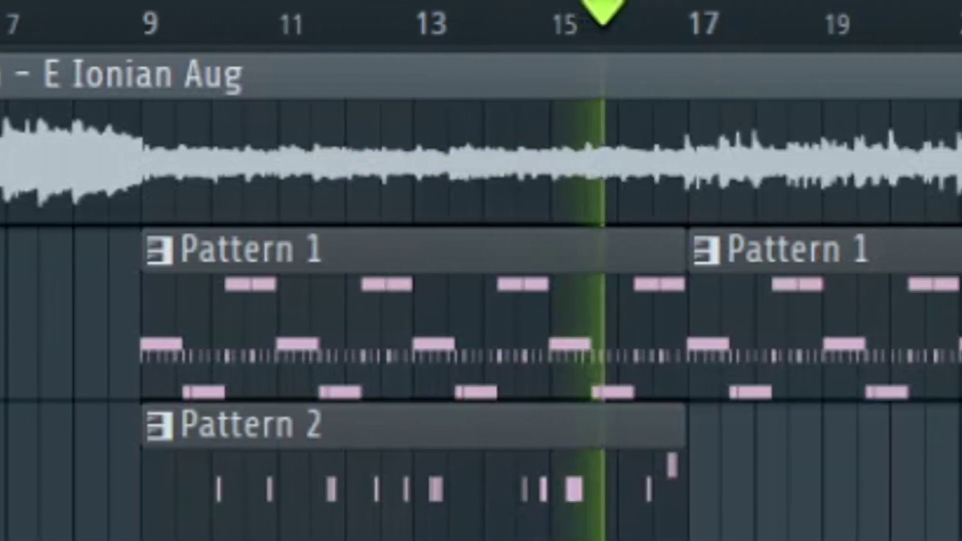
Open Pattern 2's Triple Bump notes in the piano roll and play the selected bar 2.
key(space)
double_click(282, 523)
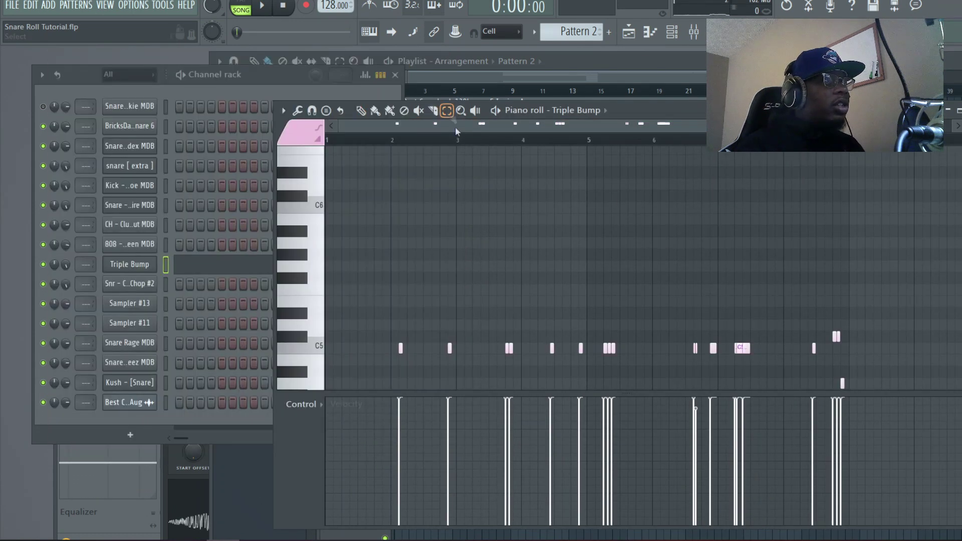
drag(457, 140, 396, 142)
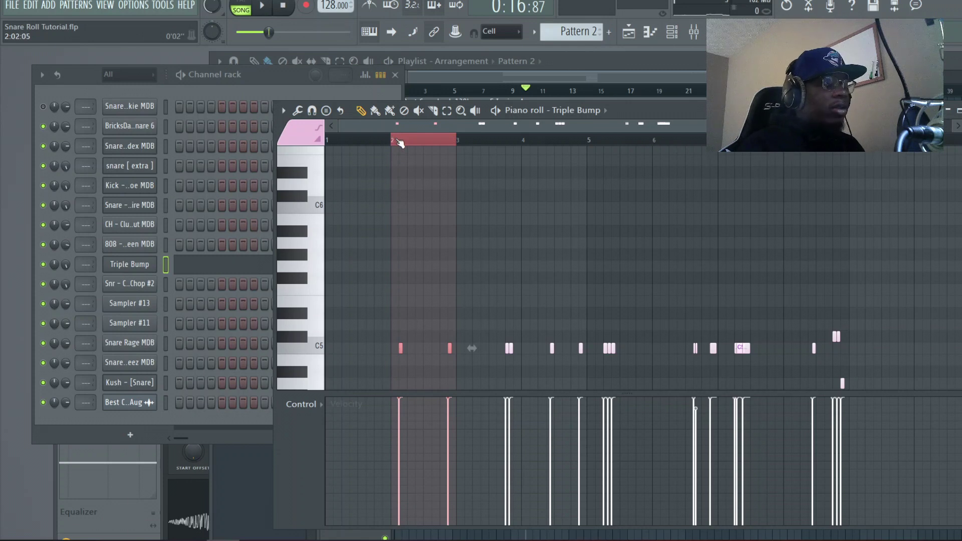
key(space)
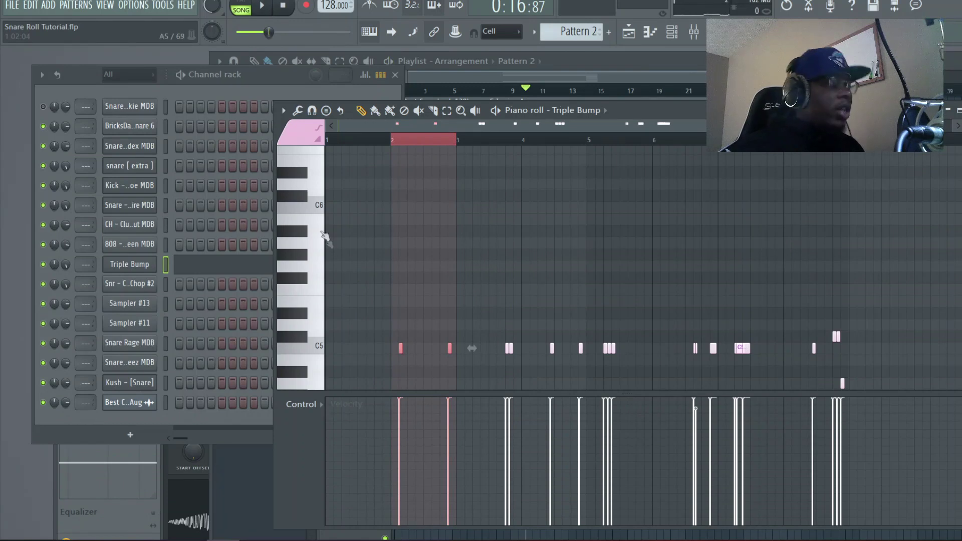
click(278, 88)
click(470, 125)
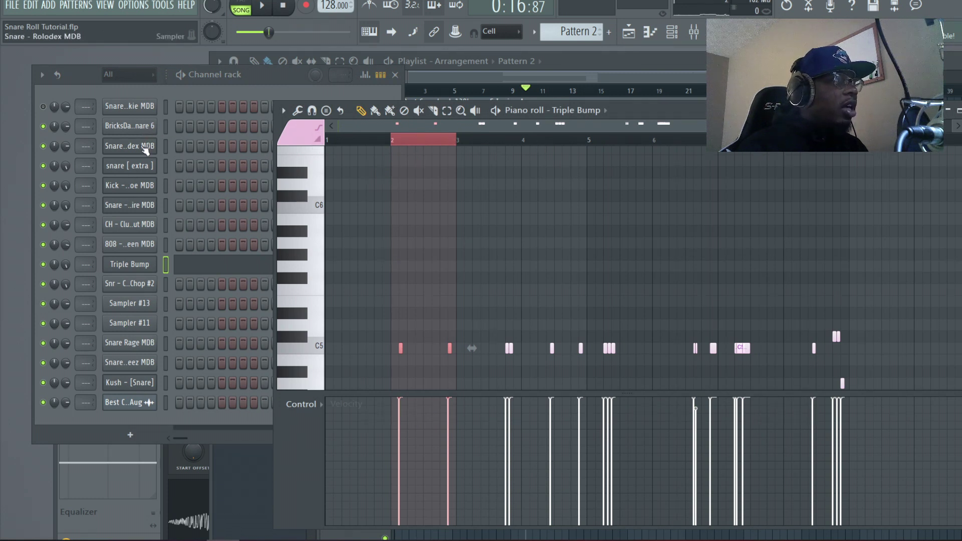
Open the snare [ extra ] piano roll, play its single-note hits with Triple Bump muted, and clear them.
right_click(144, 165)
click(165, 168)
key(space)
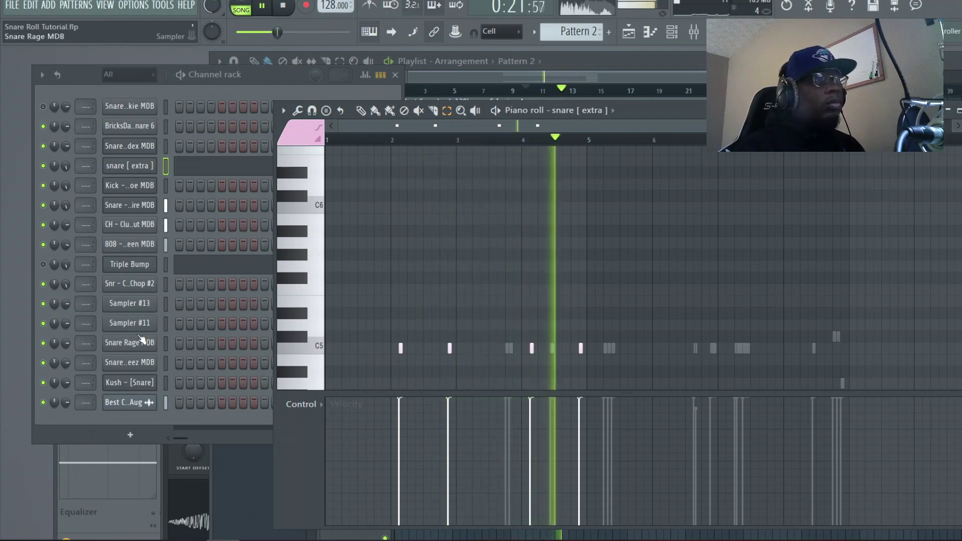
key(space)
key(ctrl+x)
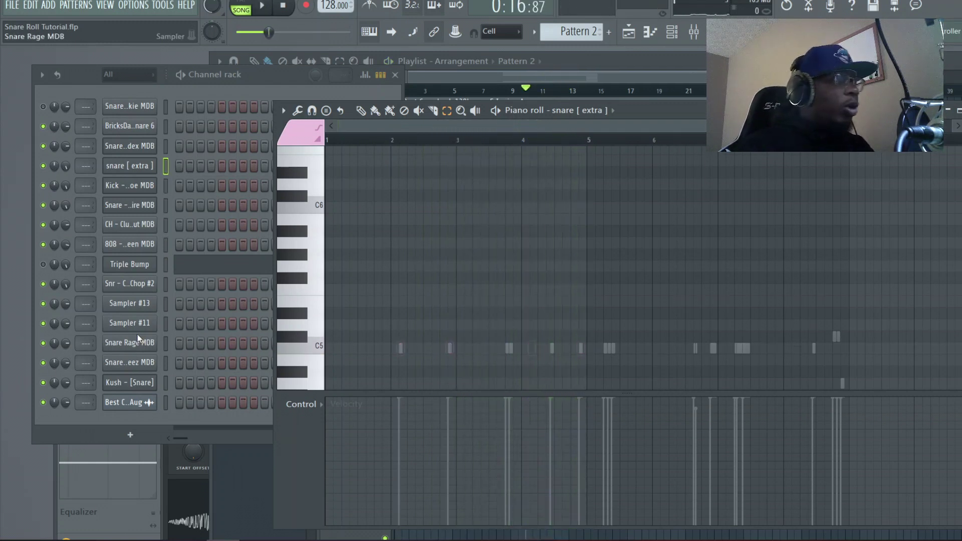
Unmute Triple Bump, reopen its piano roll, and play the selected bar 3.
click(43, 264)
click(165, 264)
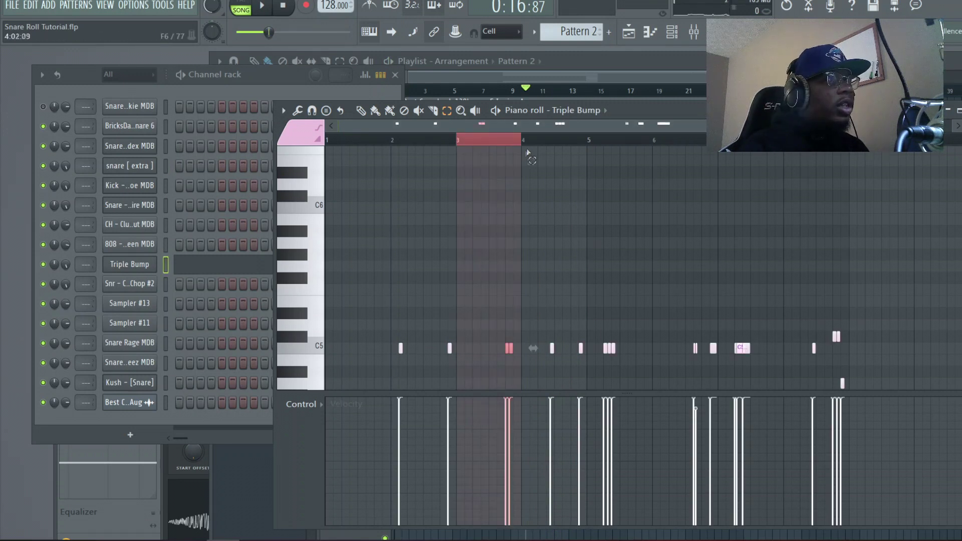
key(space)
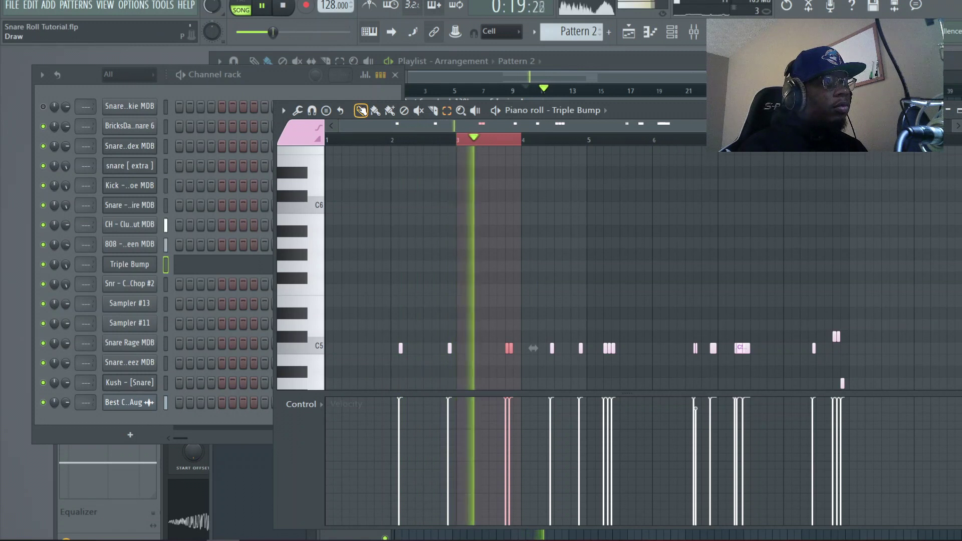
key(space)
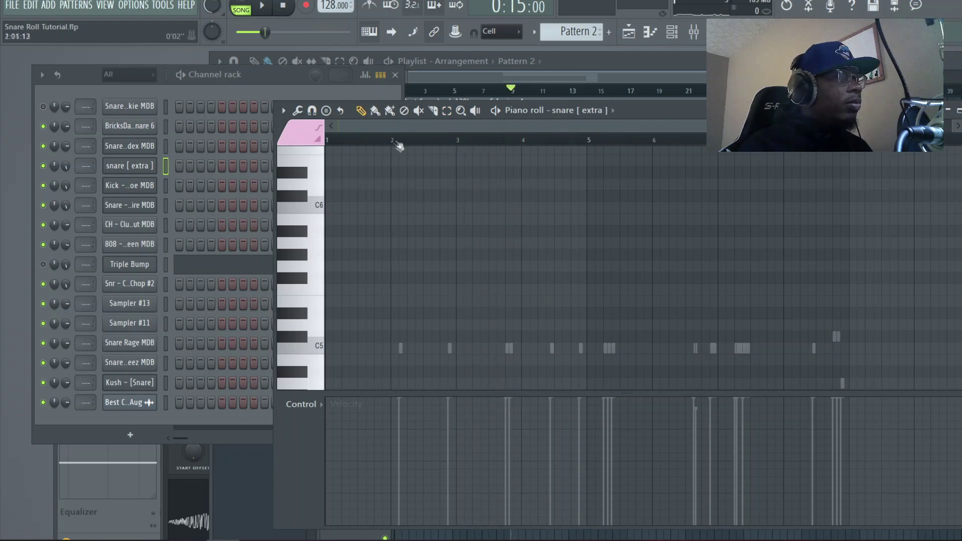
Place four pairs of C5 notes across bars 1 and 2 of snare [ extra ] and play them.
key(ctrl+v)
key(ctrl+b)
drag(472, 127, 416, 127)
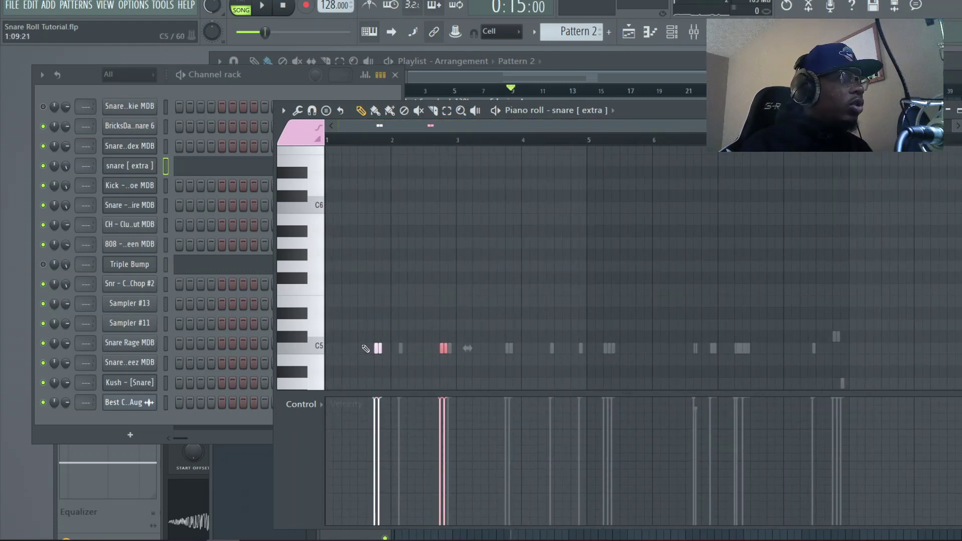
click(348, 348)
click(410, 348)
click(411, 348)
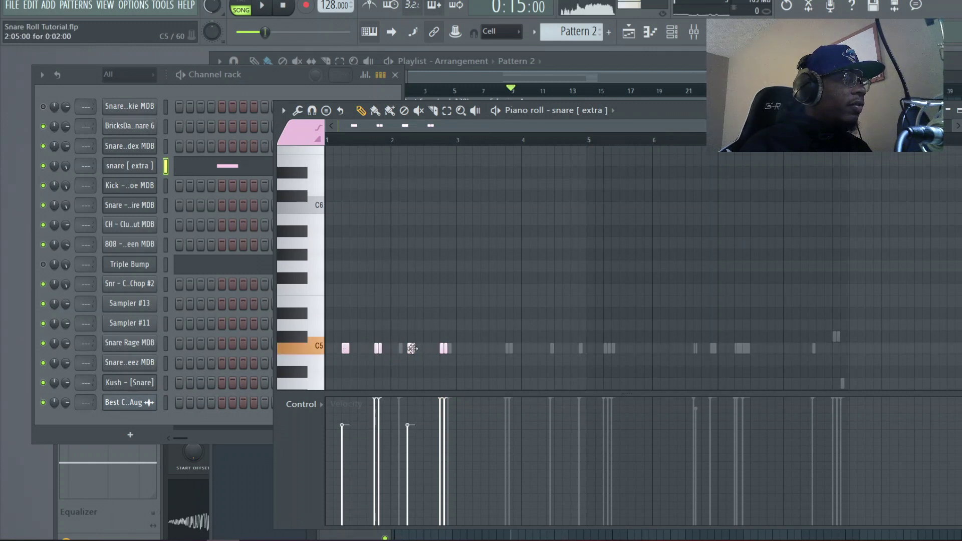
key(space)
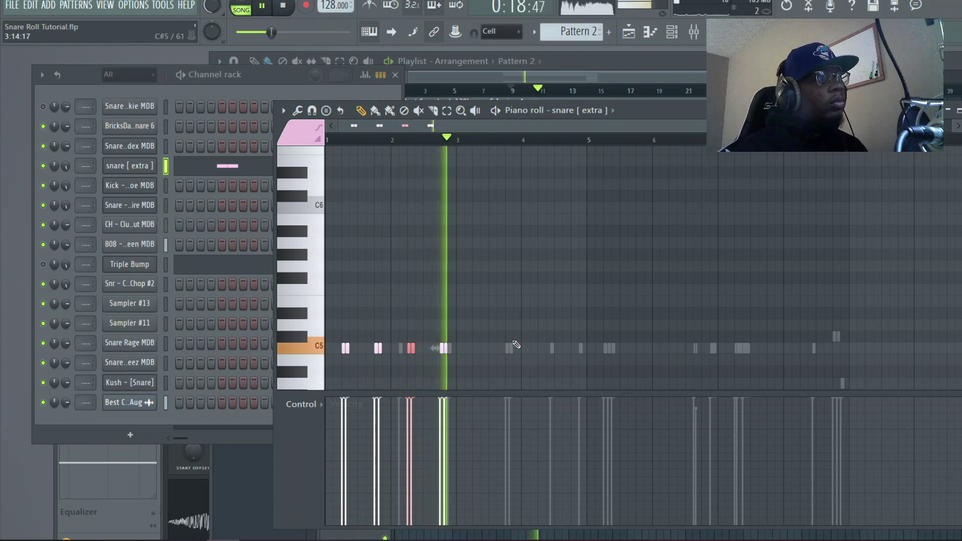
key(space)
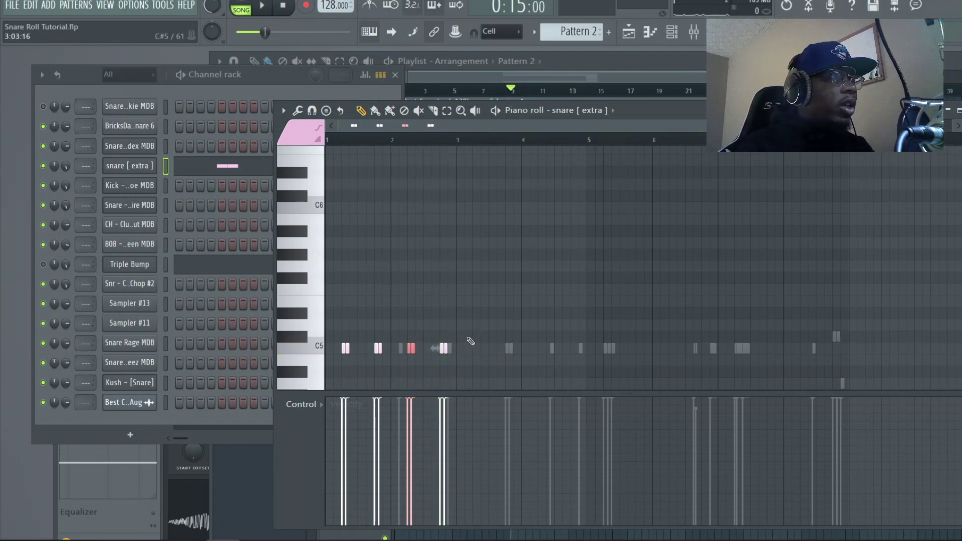
Move the third snare pair to step 11 of bar 2, delete the last pair, and play the result.
drag(411, 349, 419, 350)
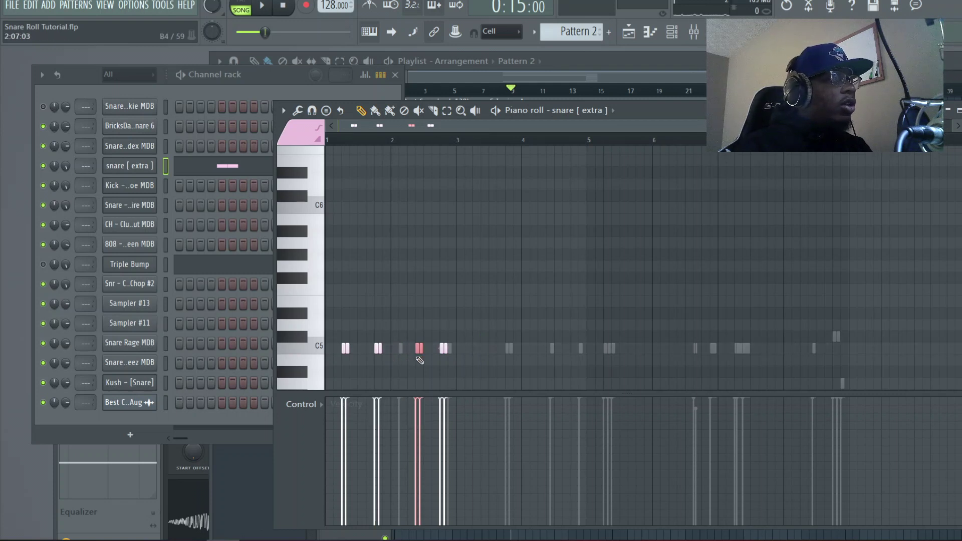
drag(418, 348, 434, 348)
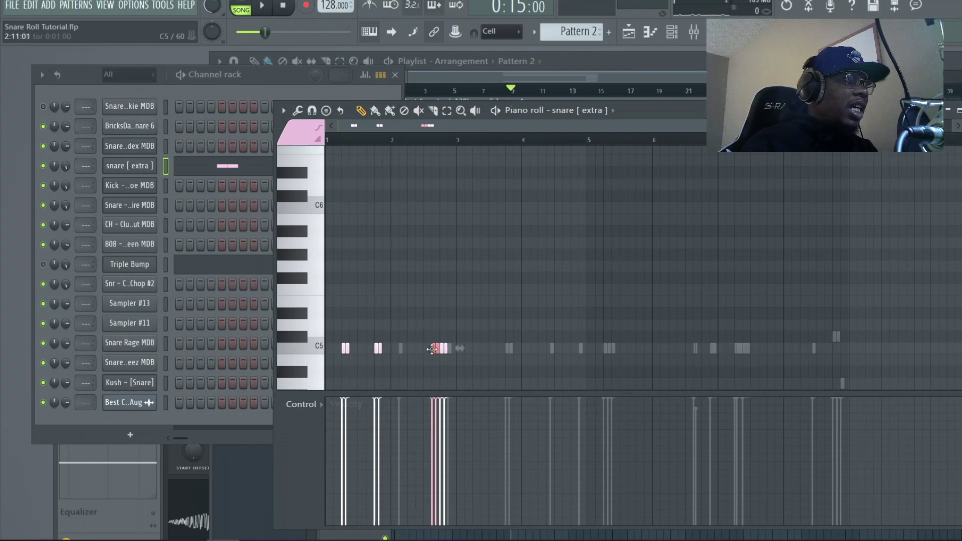
right_click(443, 349)
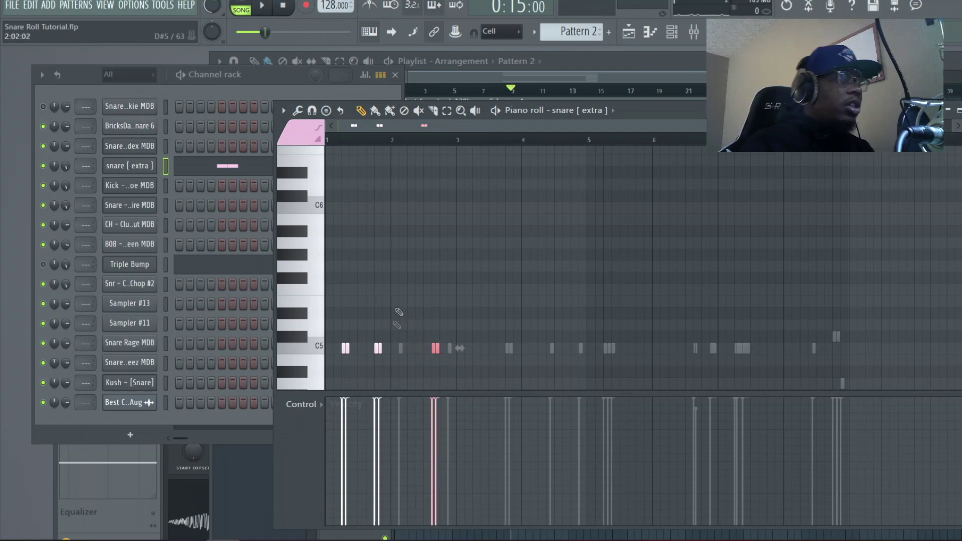
key(space)
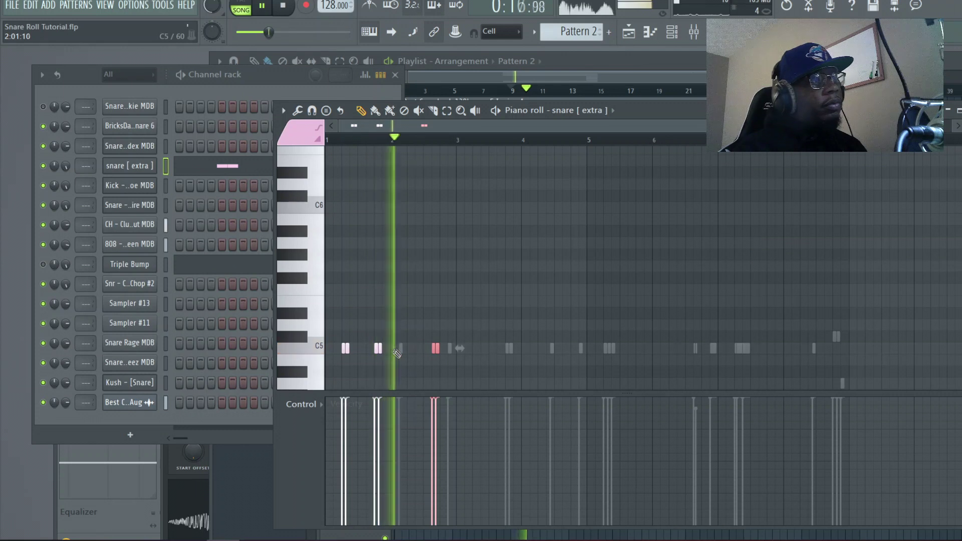
key(space)
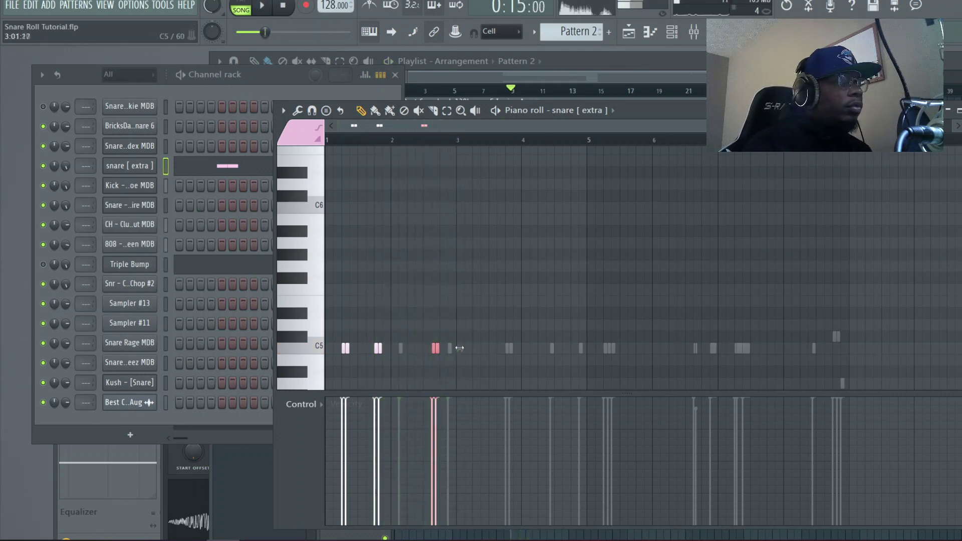
Add a single C5 note near the end of bar 2, play the roll without the bar 1 pairs, and clear the notes.
click(449, 348)
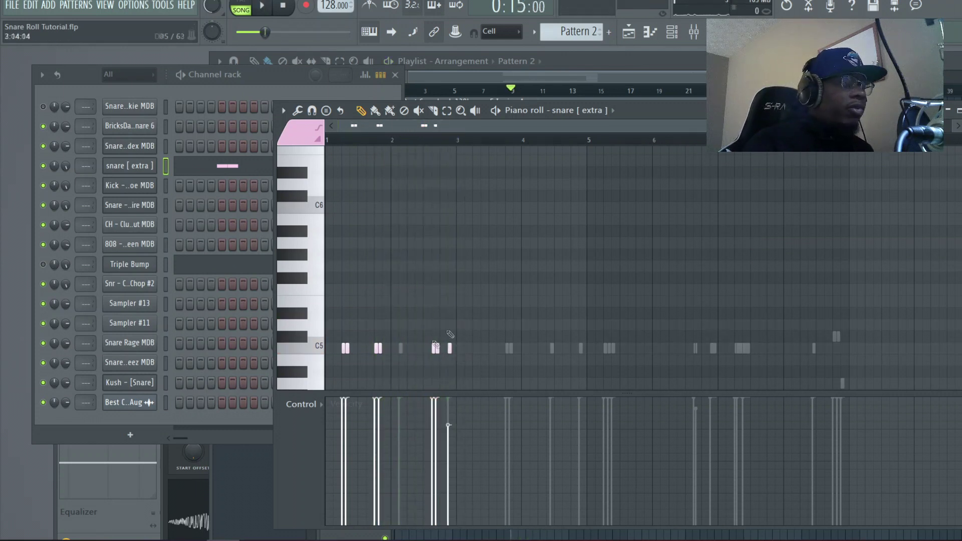
right_click(377, 349)
right_click(345, 348)
key(space)
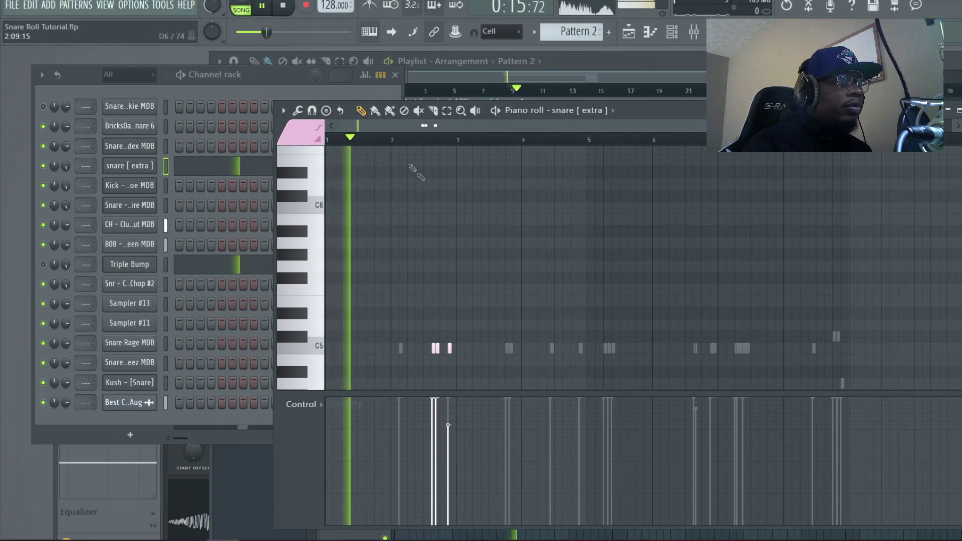
key(space)
right_click(434, 349)
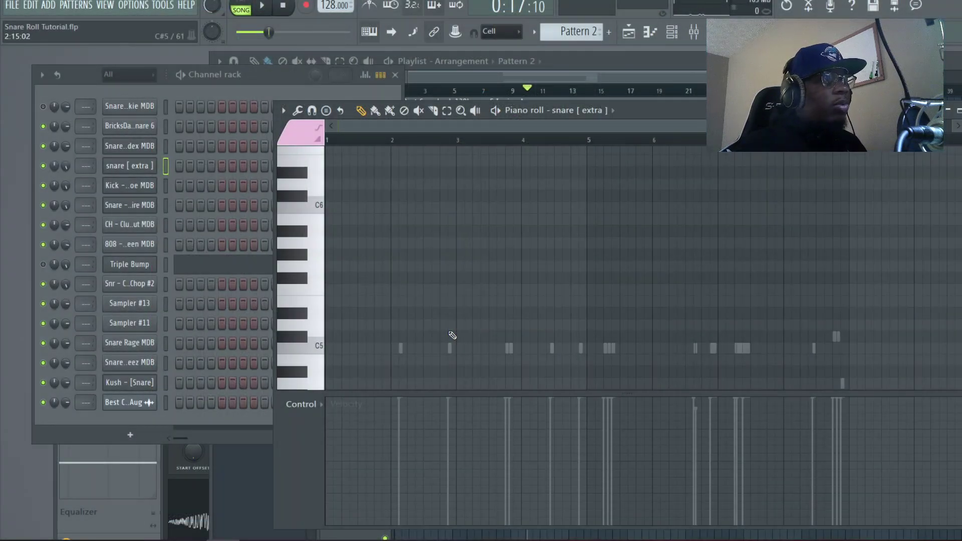
right_click(449, 345)
Select bar 4 in the Triple Bump piano roll and play it with the channel unmuted.
ctrl+double_click(559, 242)
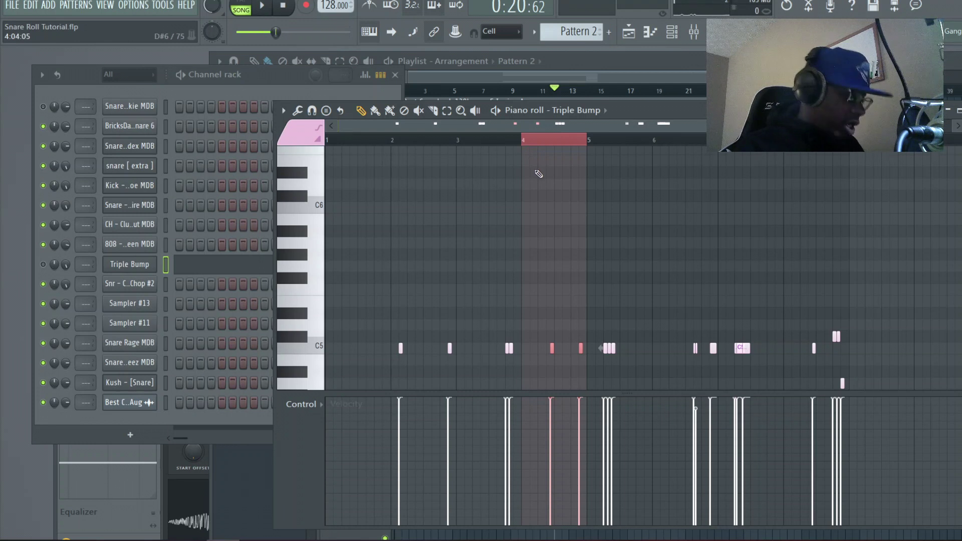
key(space)
click(43, 264)
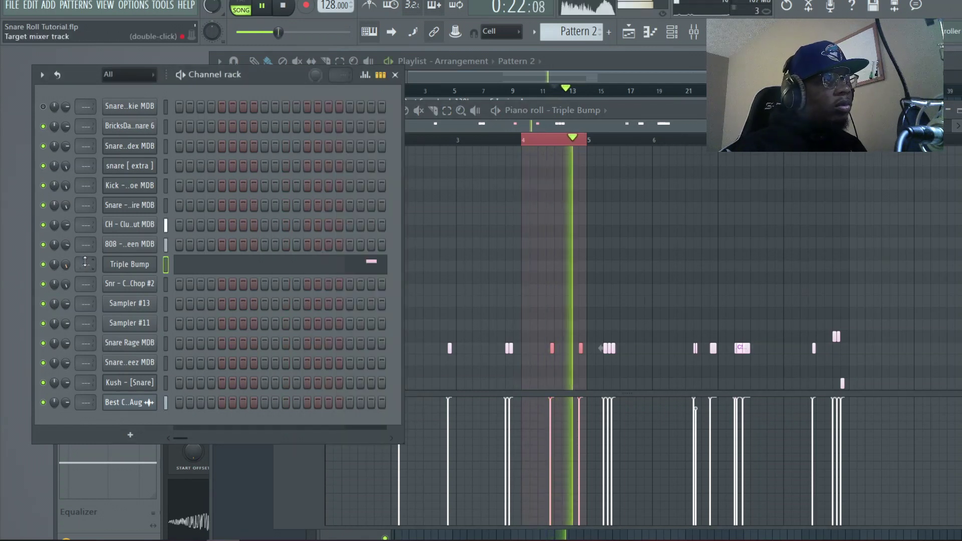
key(space)
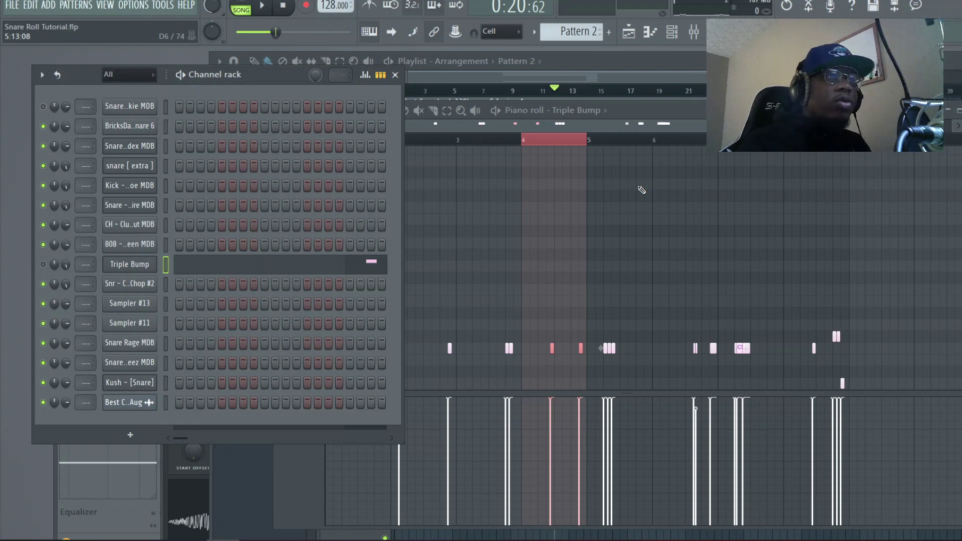
Select bar 5 in the Triple Bump piano roll and play its three-note roll with the channel unmuted.
click(519, 123)
click(449, 112)
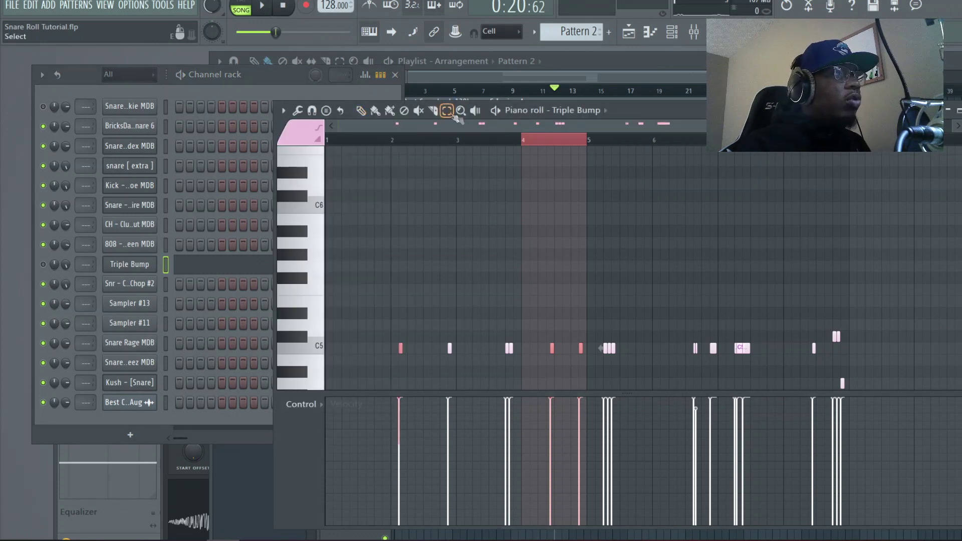
drag(586, 139, 653, 141)
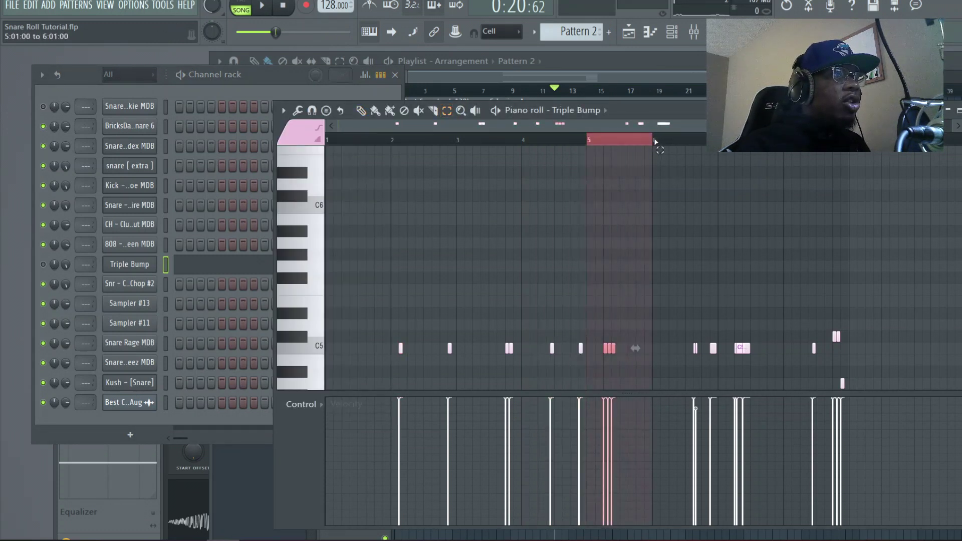
key(space)
click(43, 264)
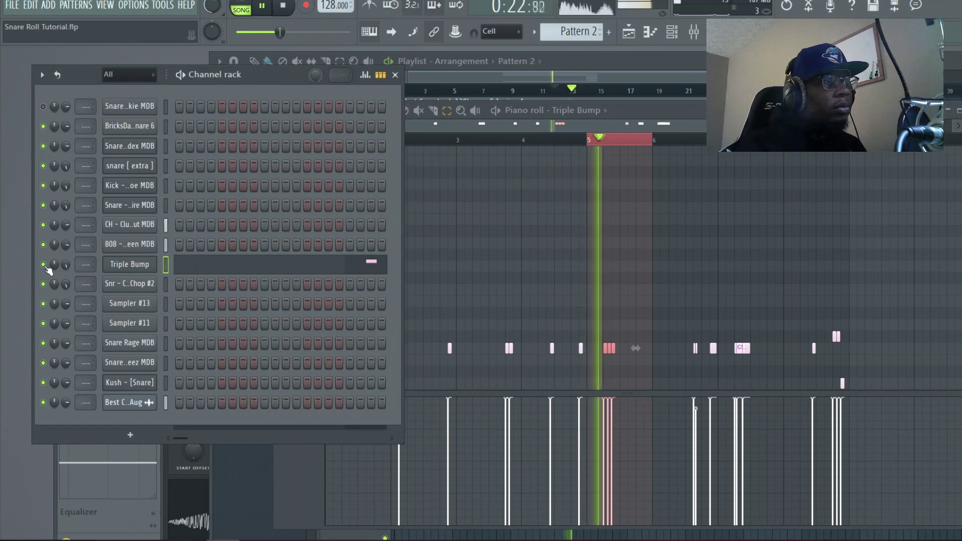
key(space)
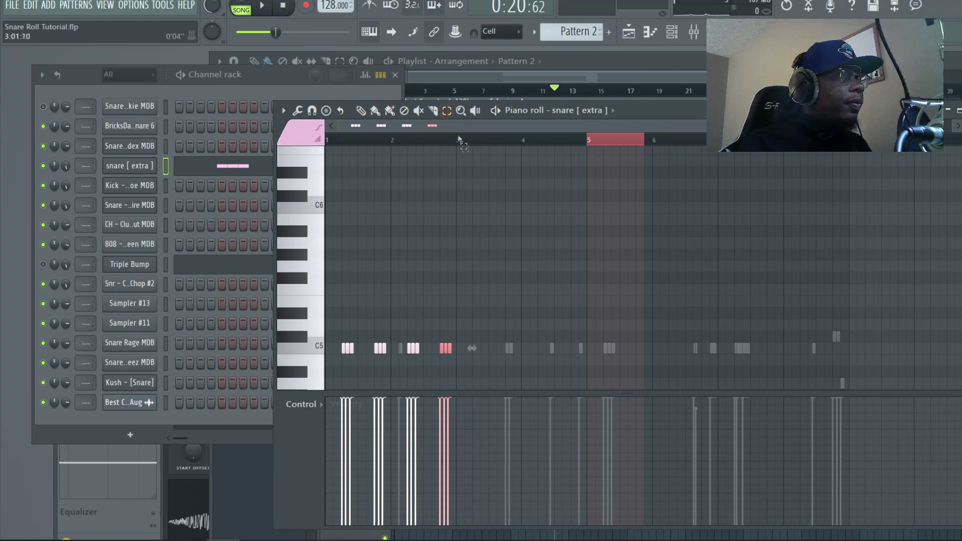
Select all the three-note rolls in snare [ extra ] and play them across bars 1 and 2.
key(ctrl+a)
key(space)
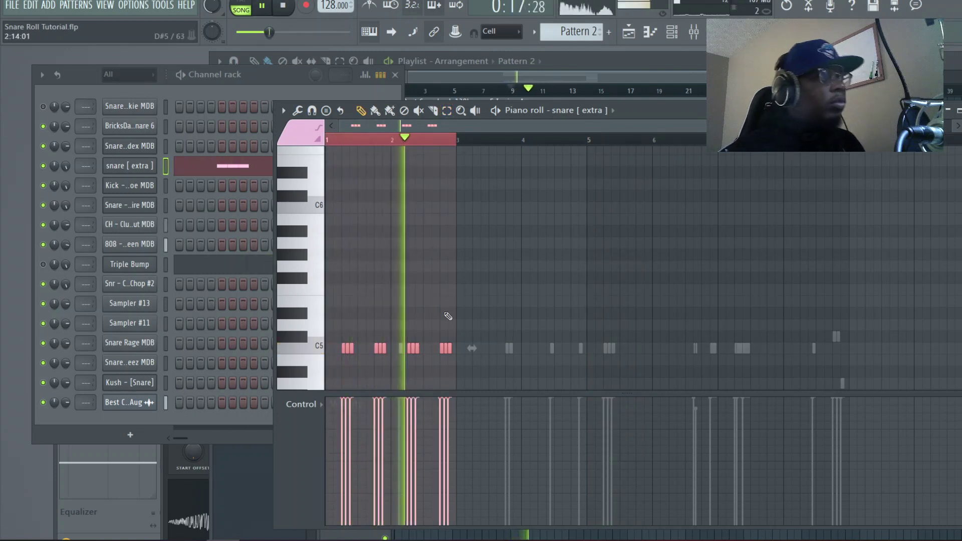
key(space)
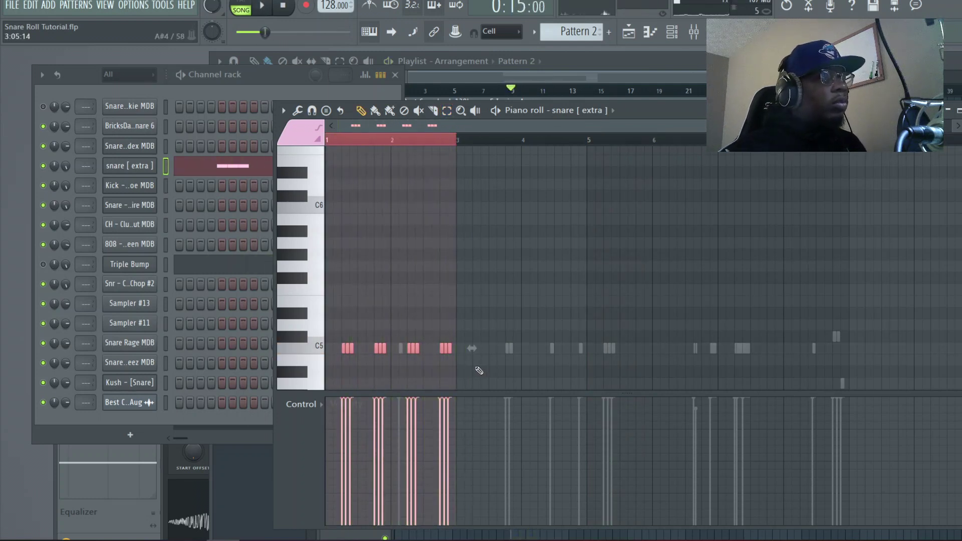
Reduce snare [ extra ] to the last three-note roll, lower its third note to A4, and play it.
key(ctrl+z)
drag(449, 352, 451, 385)
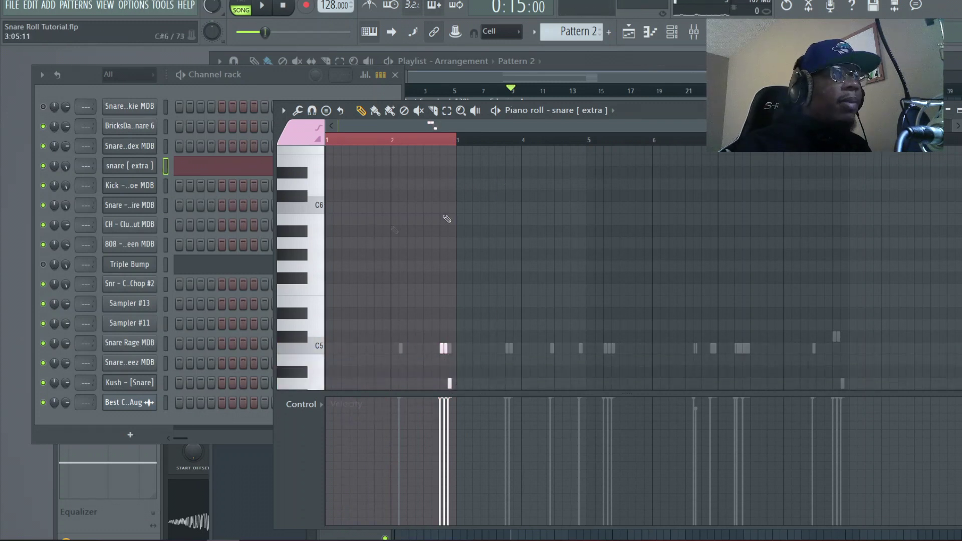
key(space)
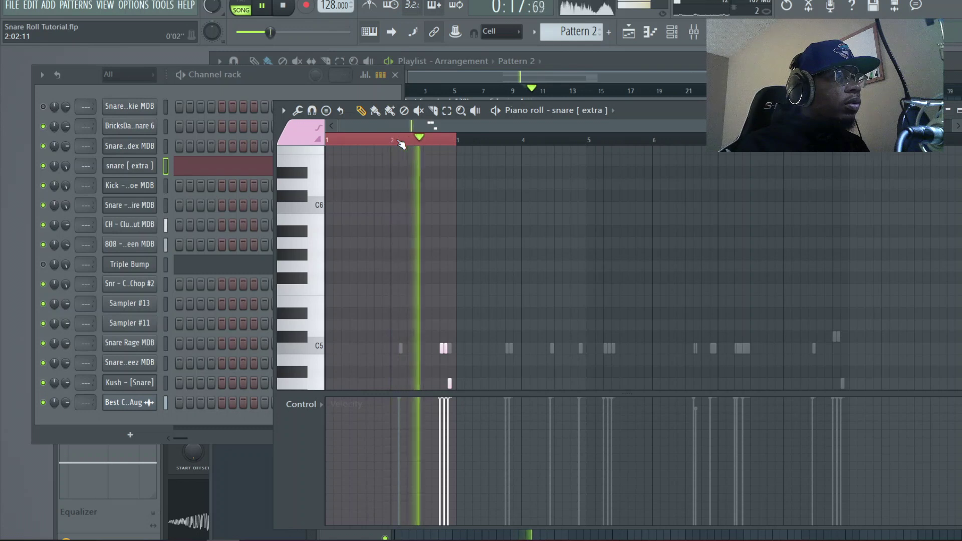
key(space)
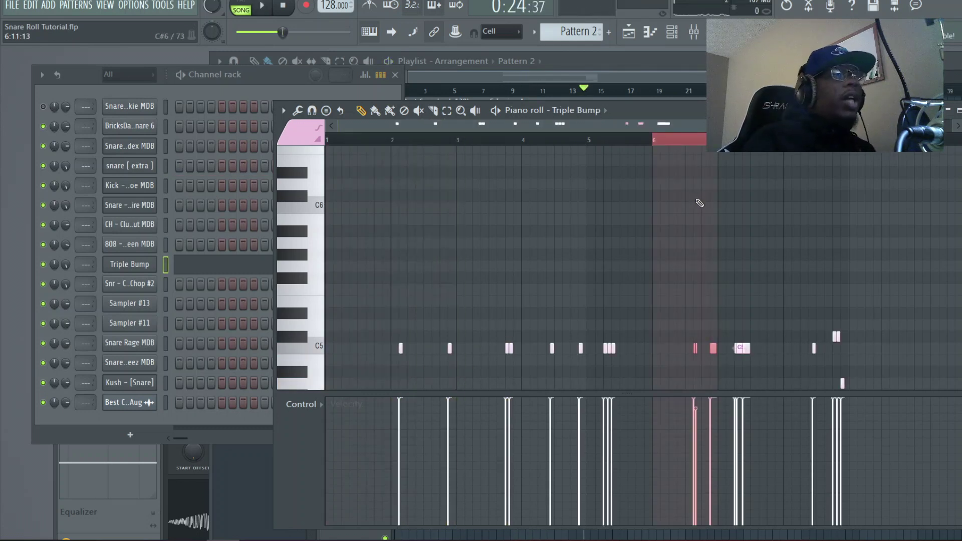
Play bar 6 of the Triple Bump notes and select bar 7.
key(space)
key(space)
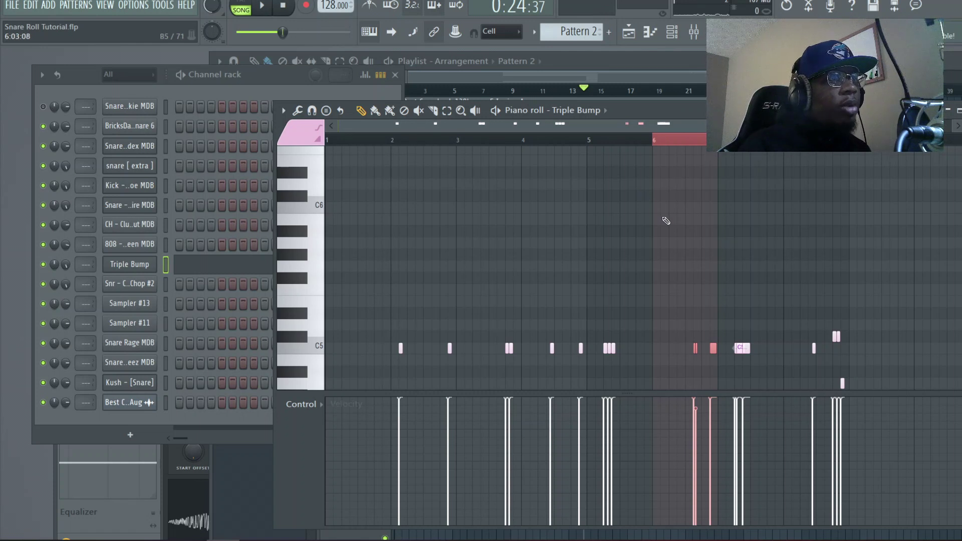
scroll(645, 144, down, 1)
ctrl+click(644, 143)
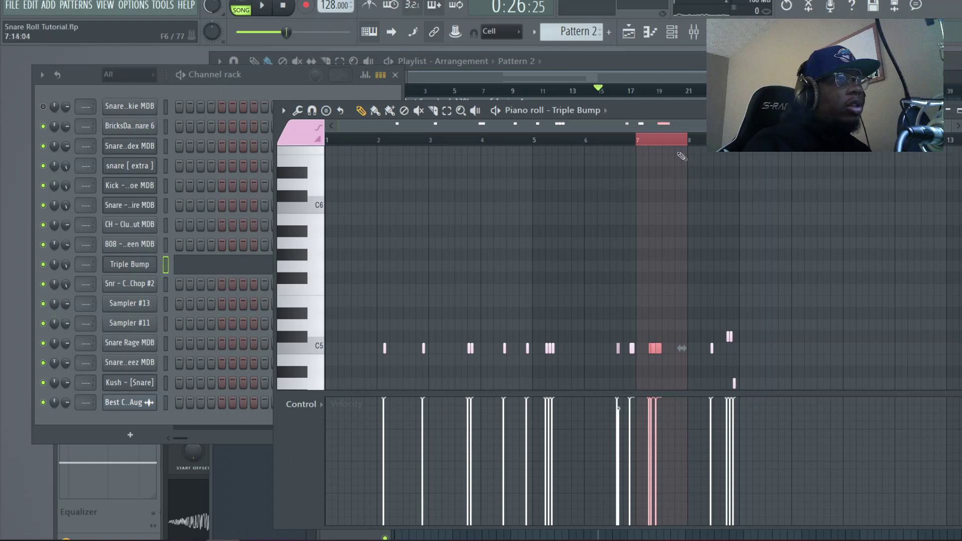
Play bar 7 of the Triple Bump notes and examine its note group up close.
key(space)
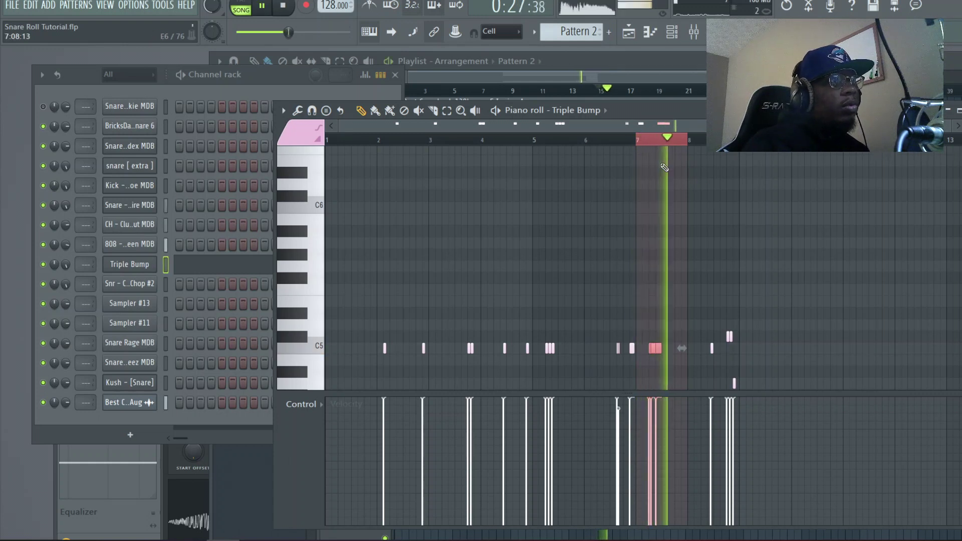
key(space)
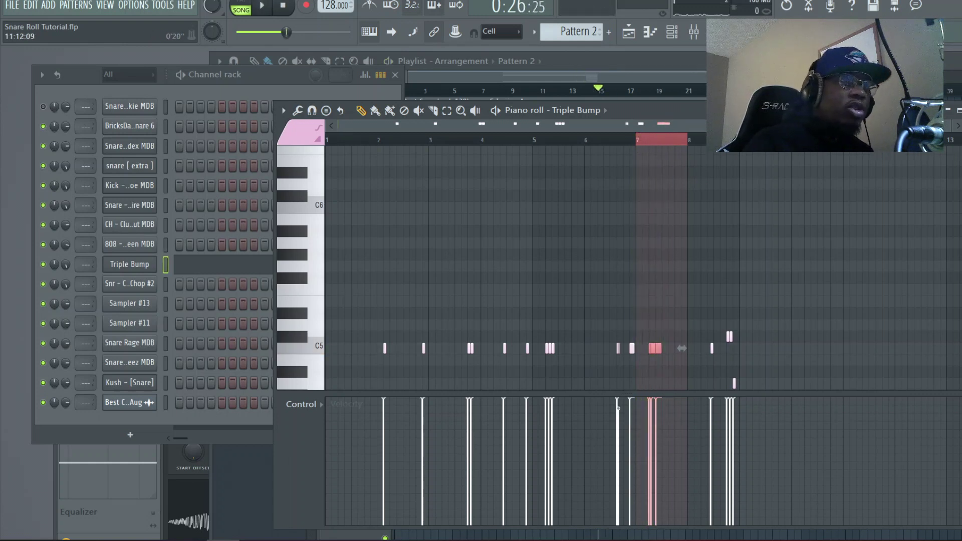
drag(949, 128, 739, 125)
key(ctrl+z)
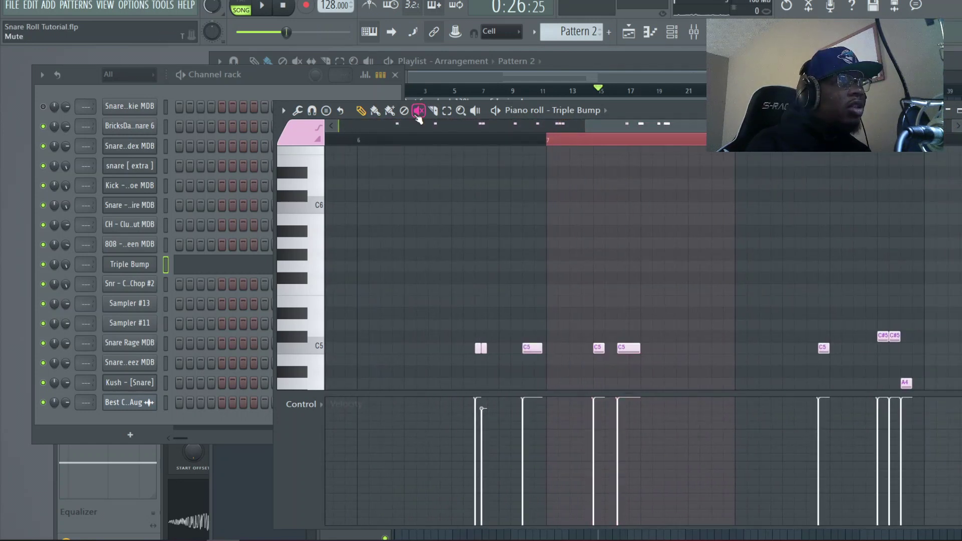
Fill the gap between the two C5 notes in bar 7 with another C5 note and play the bar.
click(607, 348)
key(space)
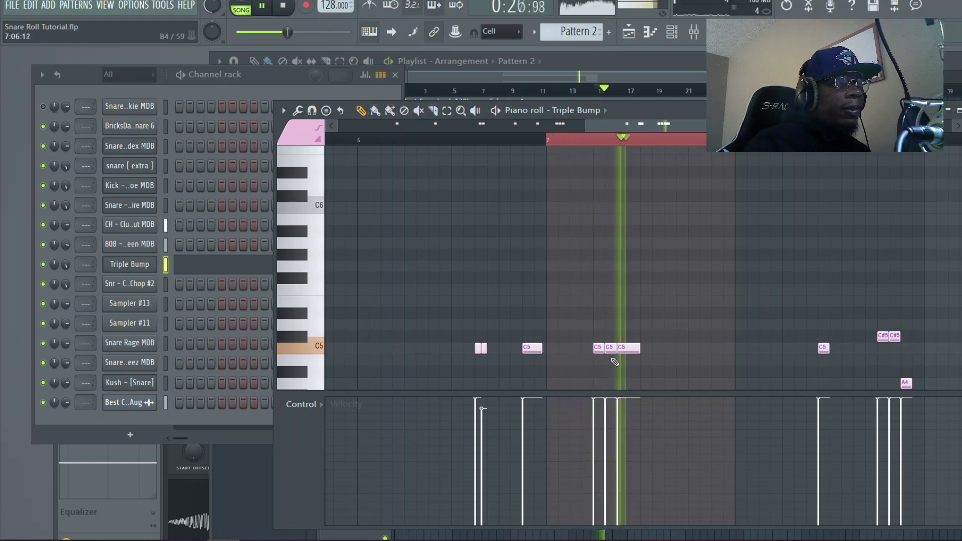
key(space)
With piano roll snapping set to (none), play bar 7 with its middle note nudged slightly earlier, and delete that note.
click(512, 32)
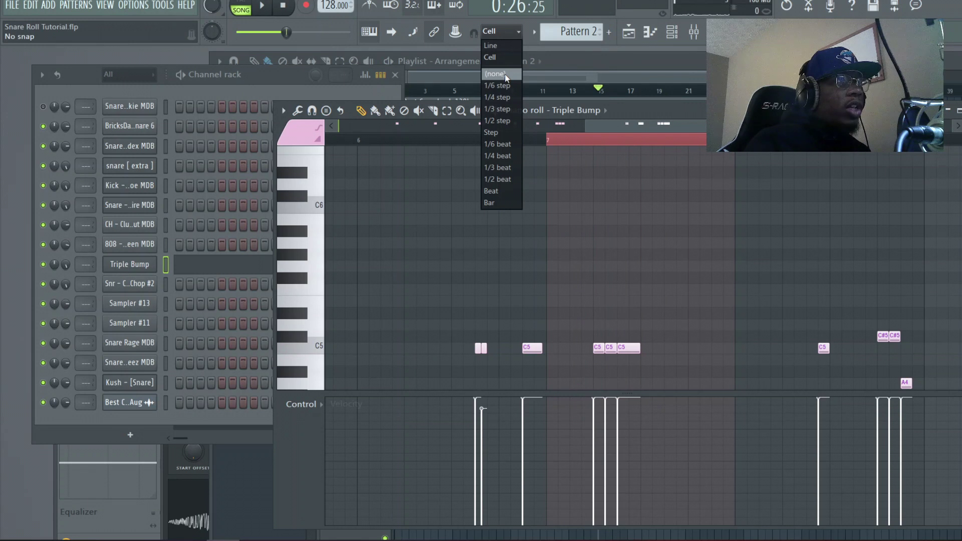
click(309, 110)
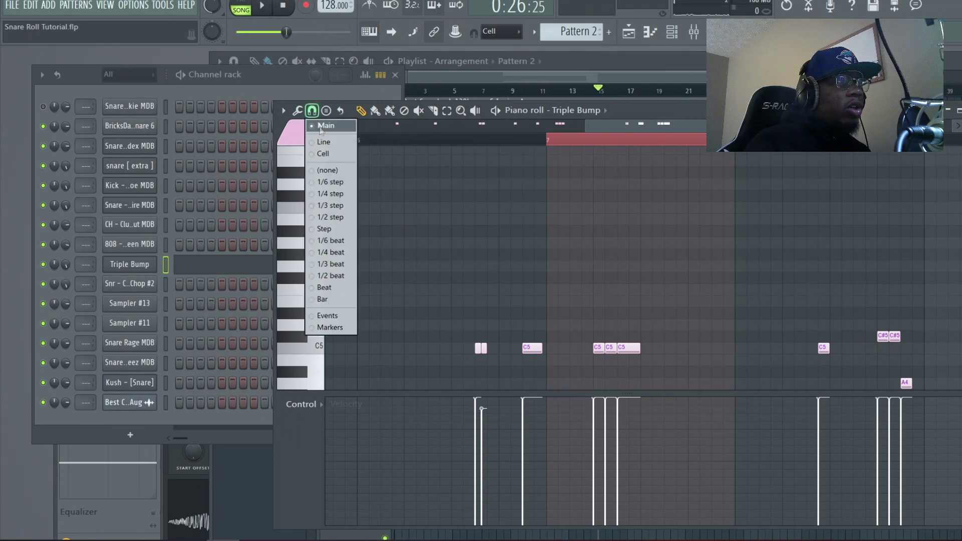
click(328, 172)
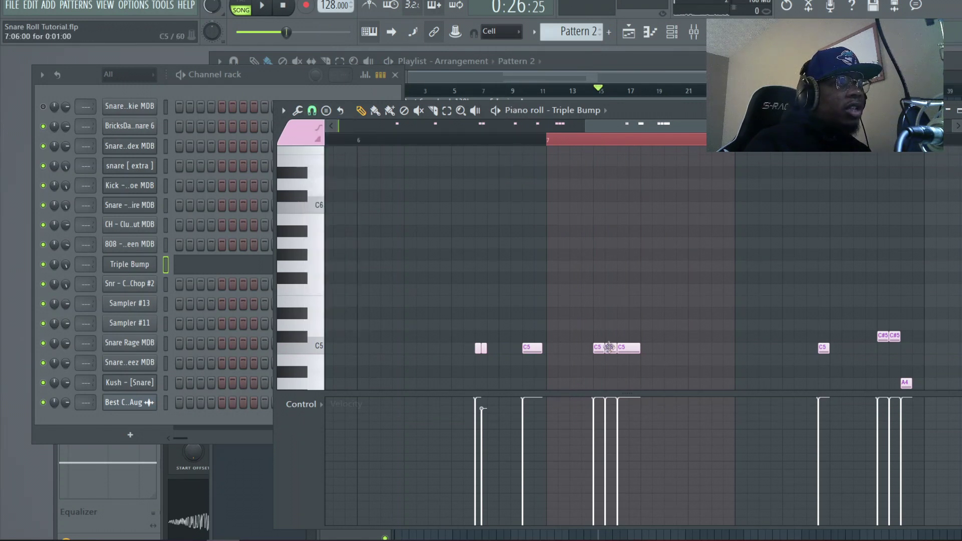
drag(609, 349, 605, 349)
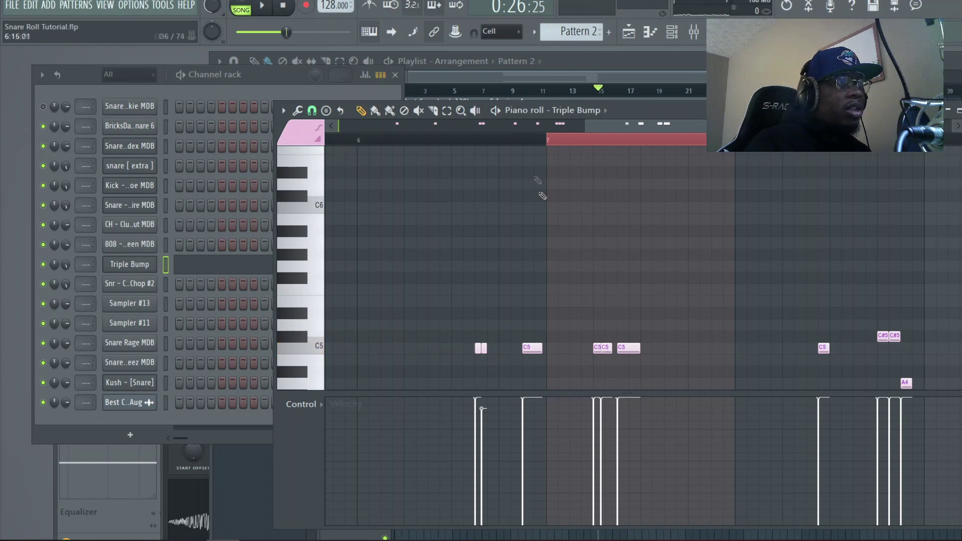
key(space)
key(space)
right_click(606, 347)
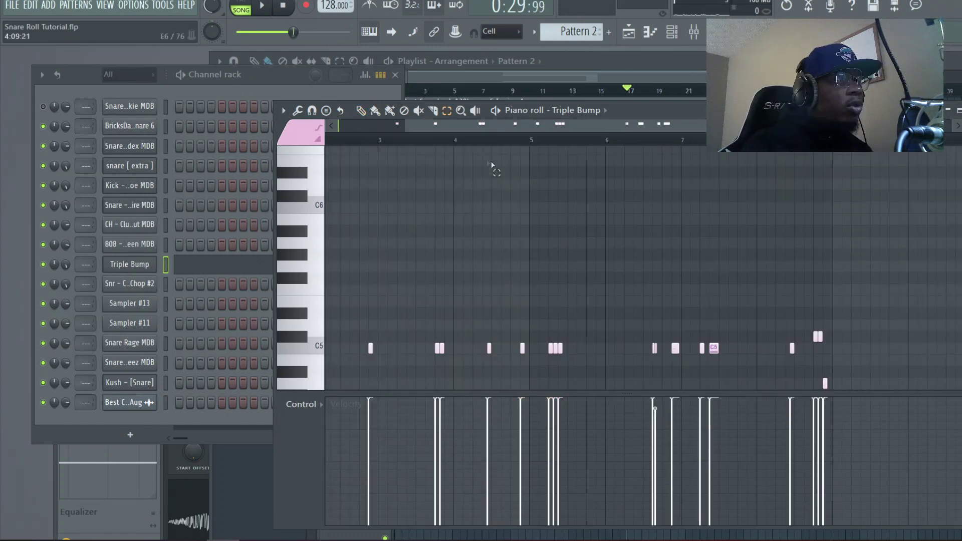
Select bar 4 of the Triple Bump notes and play it.
drag(456, 142, 529, 141)
key(space)
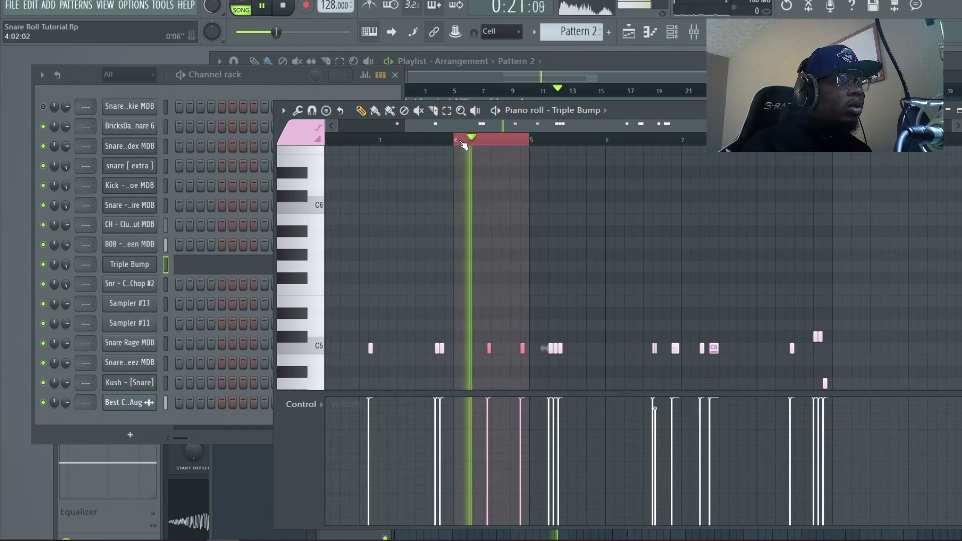
key(space)
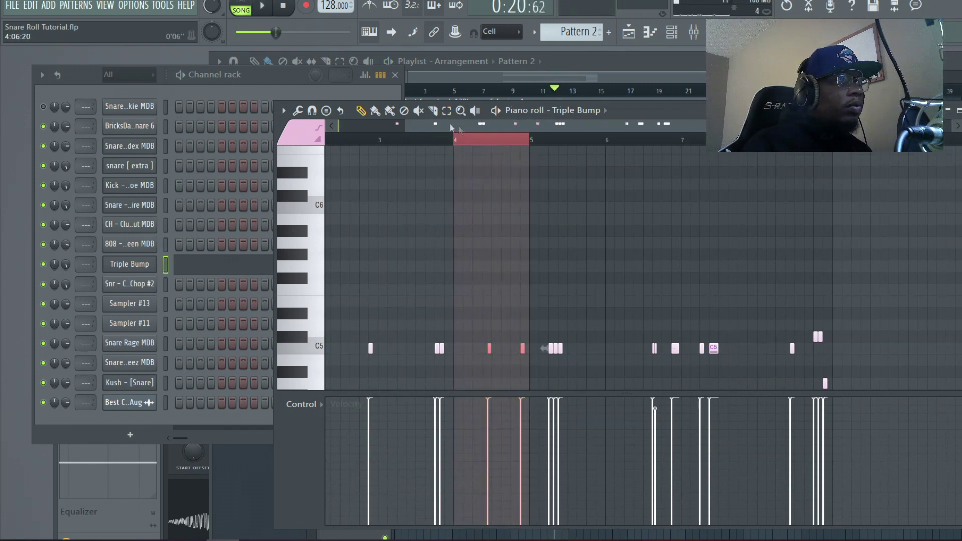
Clear the bar 4 selection and play bar 8 of the Triple Bump notes.
click(446, 111)
click(461, 134)
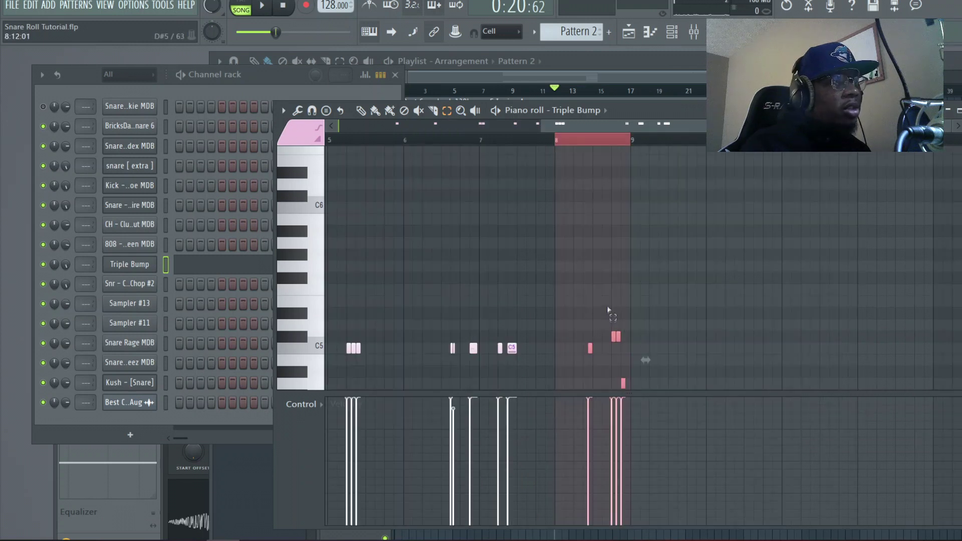
key(space)
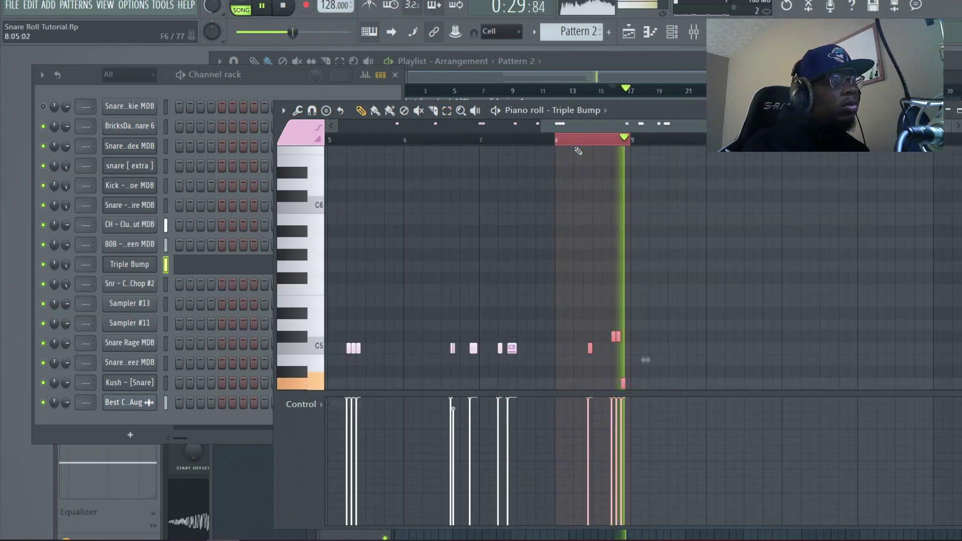
key(space)
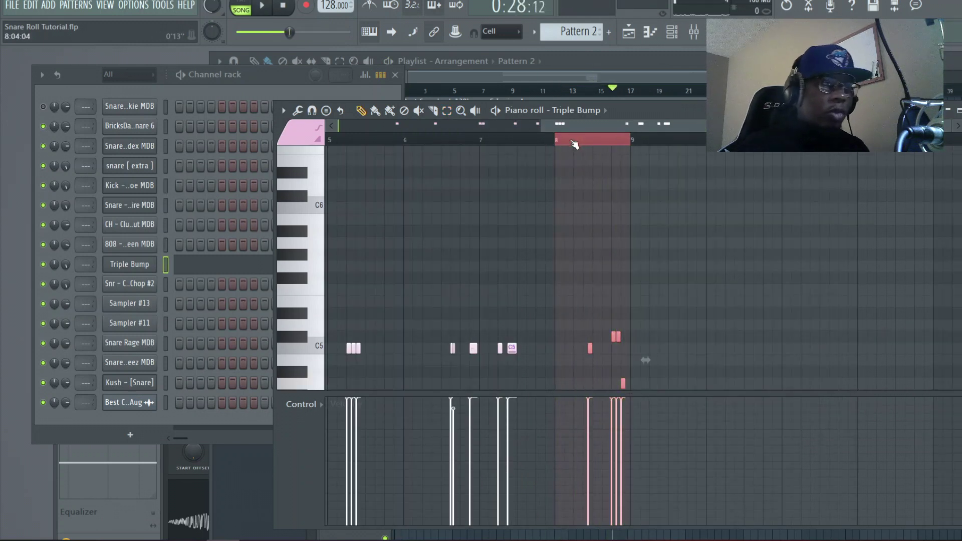
click(575, 145)
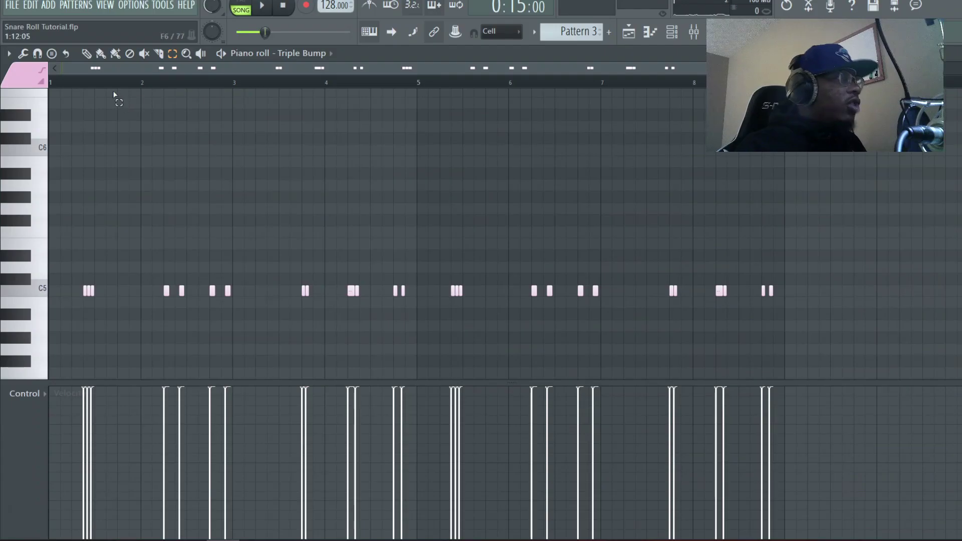
Select bar 1 of the Triple Bump notes in Pattern 3 and play its three-note roll.
drag(54, 83, 145, 85)
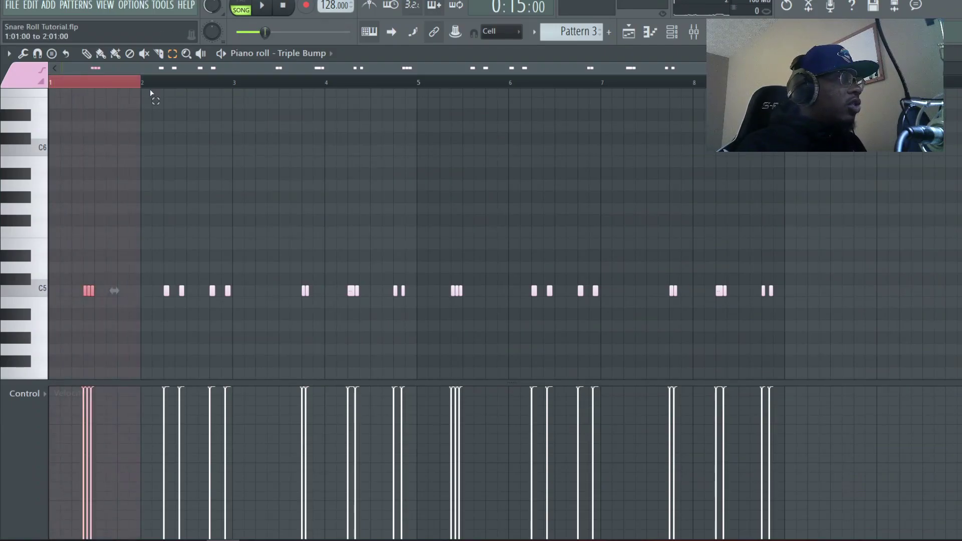
key(space)
key(space)
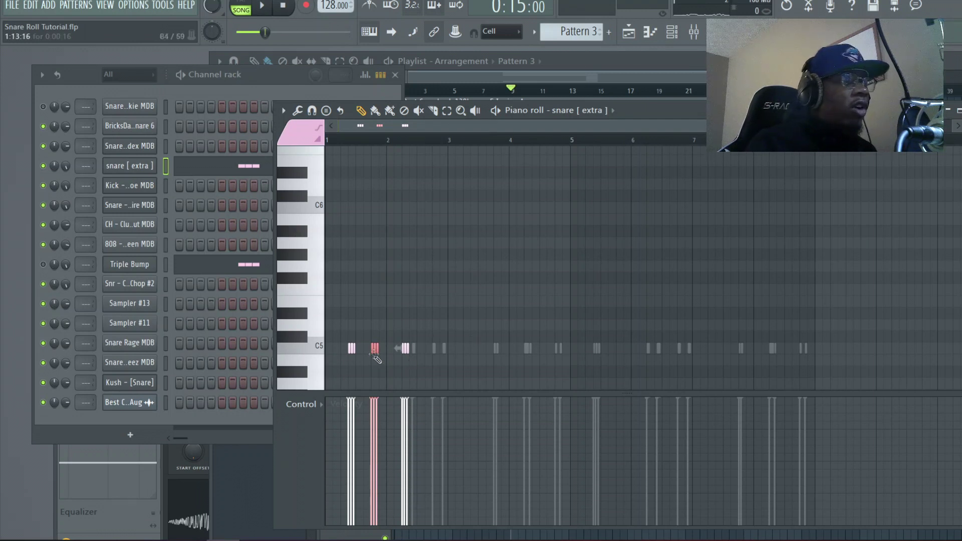
Play the three-note rolls in snare [ extra ], and play bar 2 of the Triple Bump notes for comparison.
key(space)
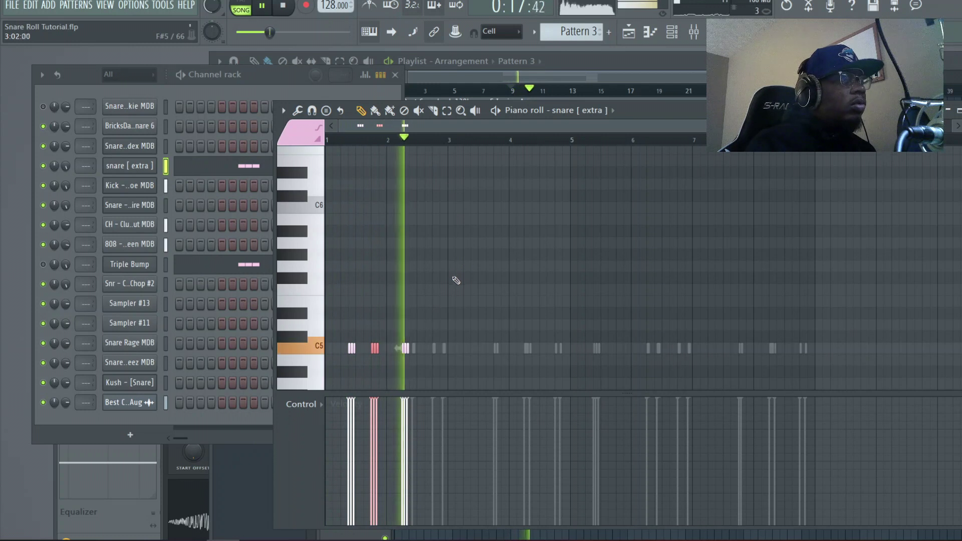
key(space)
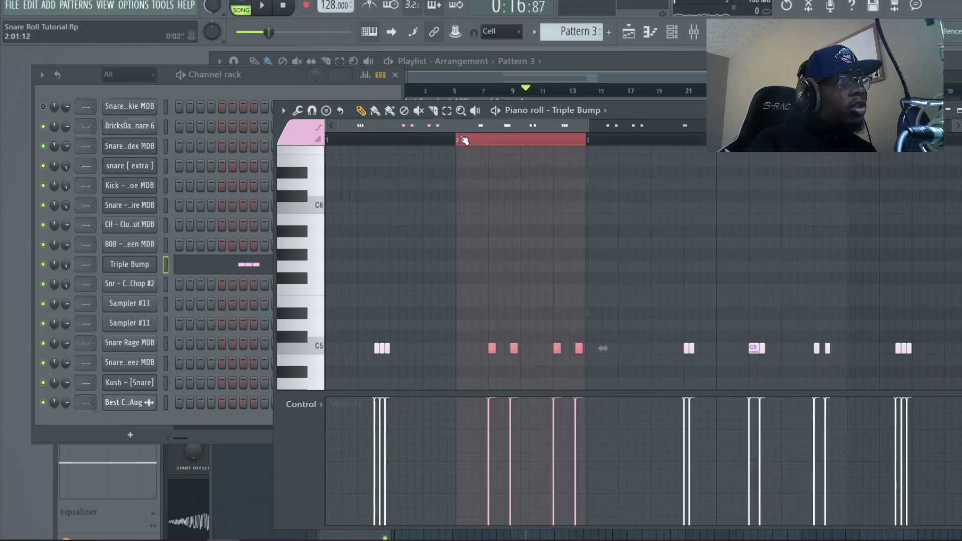
key(space)
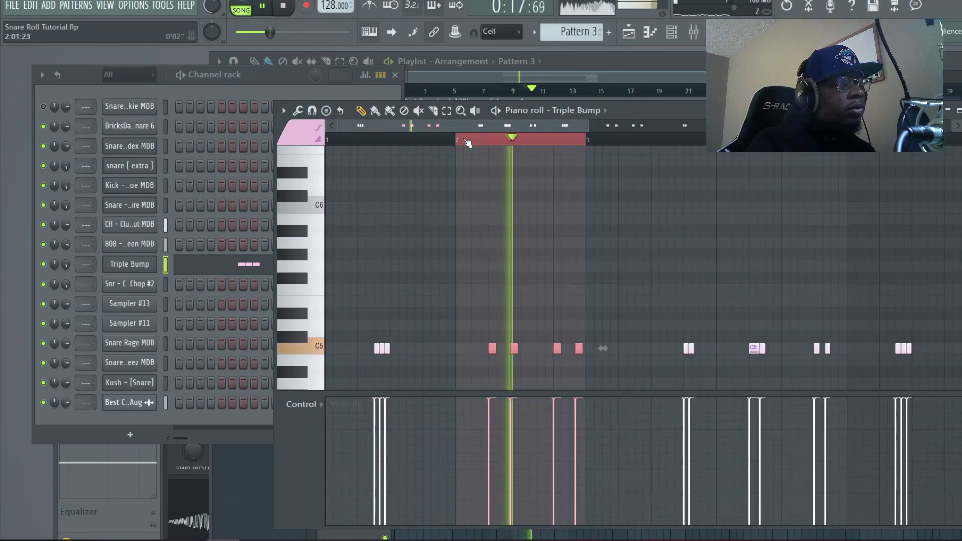
key(space)
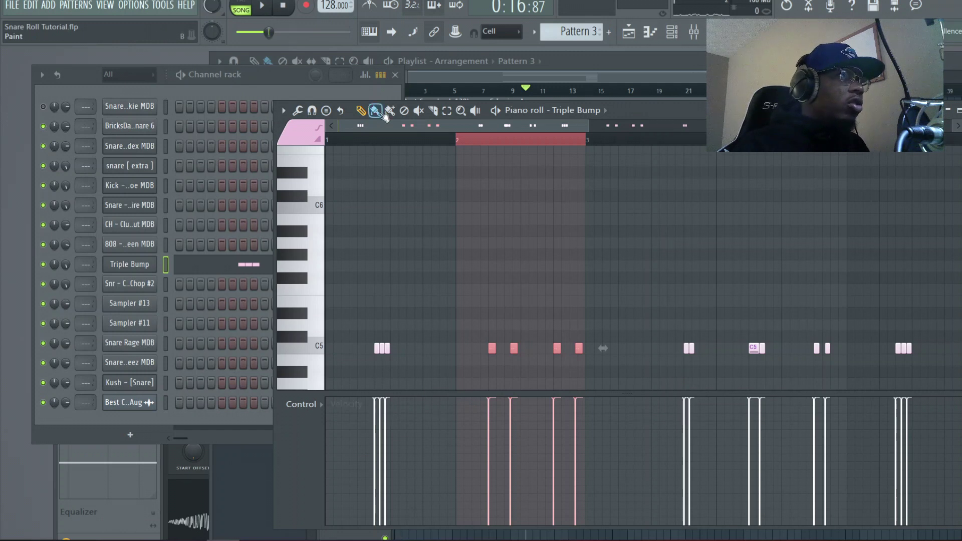
Mark one-beat ranges across bars 1 and 2 of Triple Bump to examine how the notes sit within each beat.
click(447, 111)
drag(357, 140, 308, 150)
drag(388, 140, 298, 136)
click(399, 139)
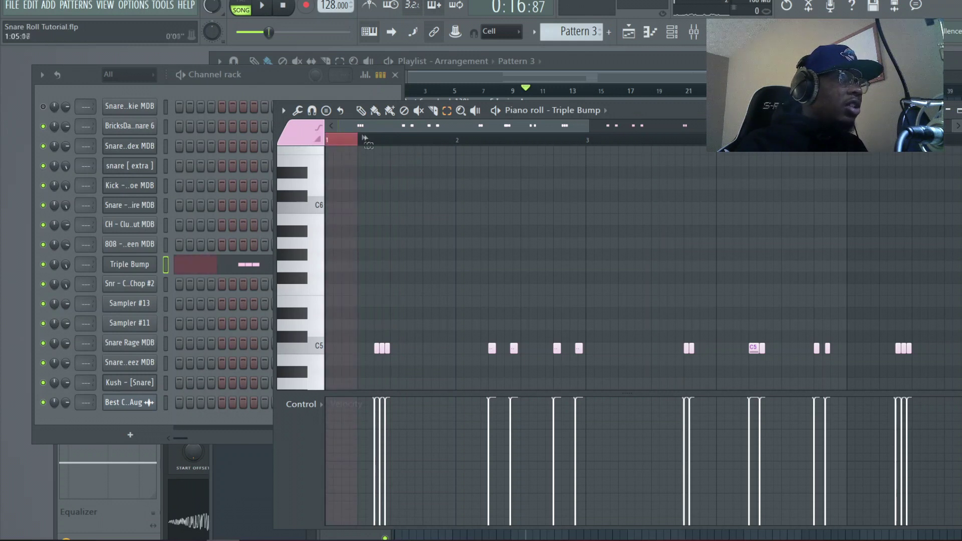
drag(388, 140, 421, 140)
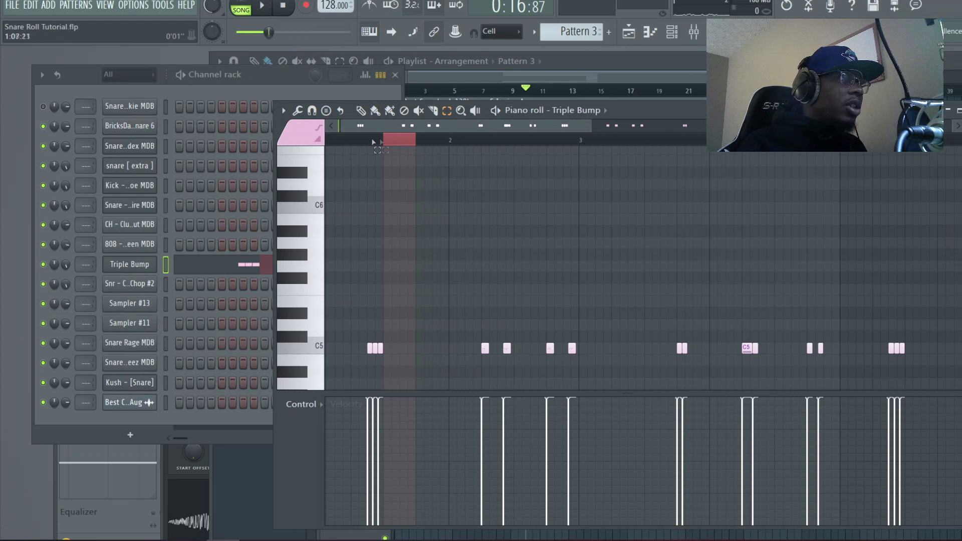
drag(353, 144, 578, 143)
click(553, 142)
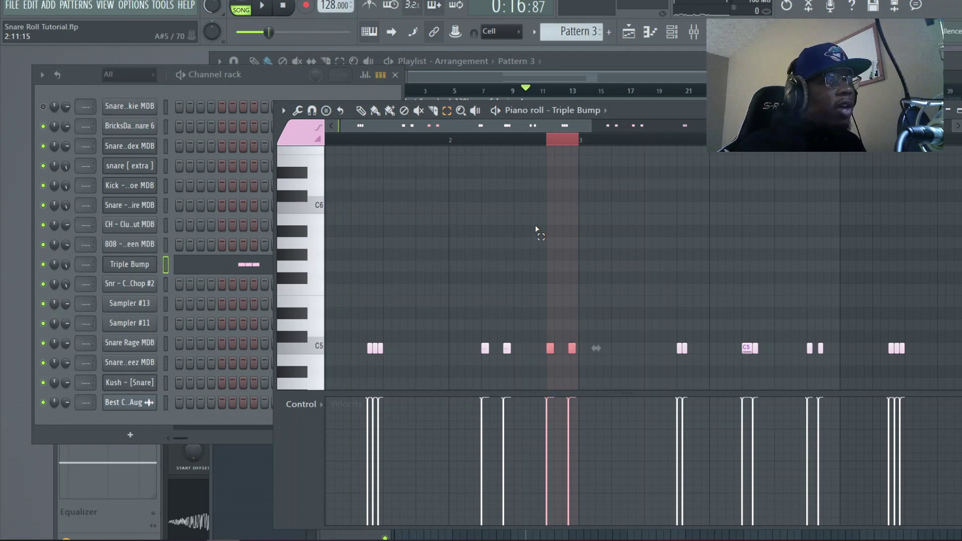
Mute Triple Bump and copy its four bar 2 notes into bar 1 of snare [ extra ].
click(458, 140)
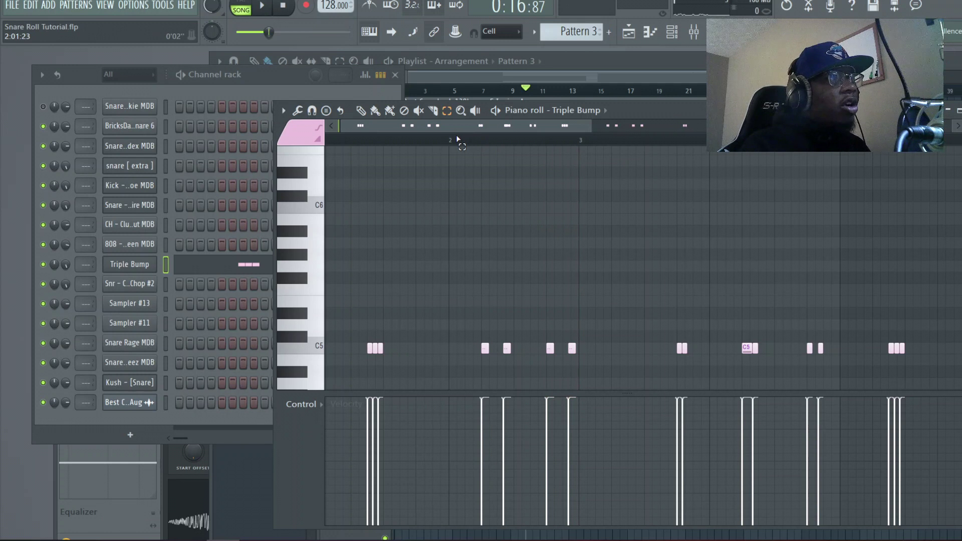
drag(455, 140, 590, 144)
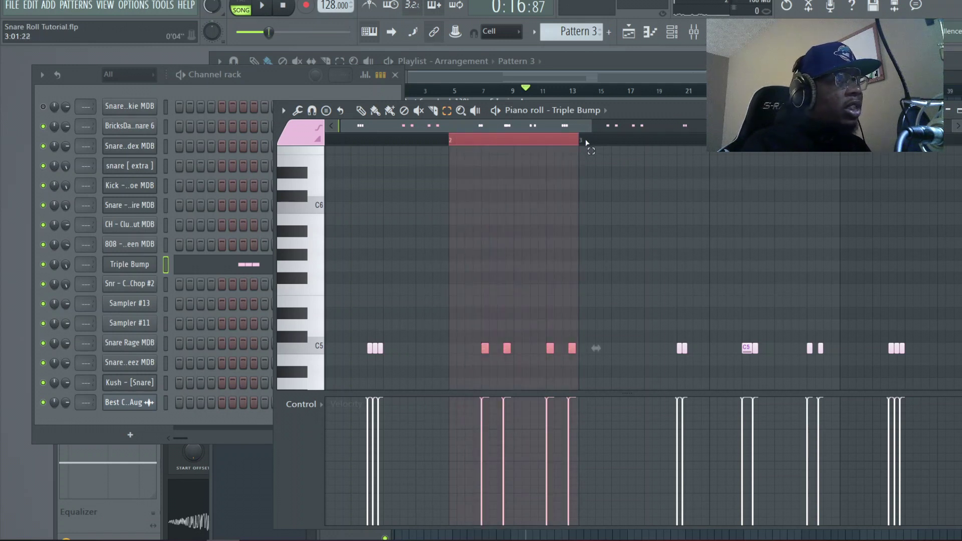
click(44, 264)
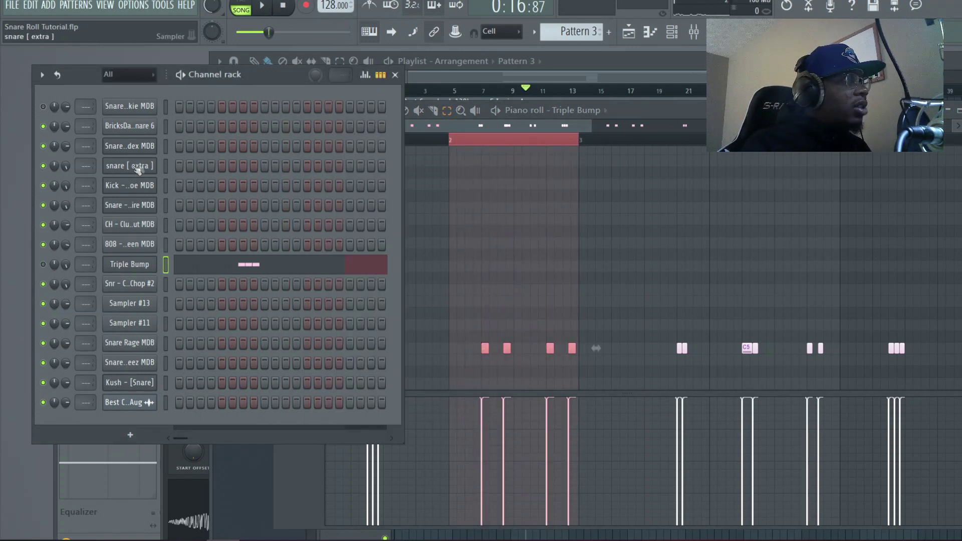
right_click(150, 164)
click(195, 165)
key(ctrl+v)
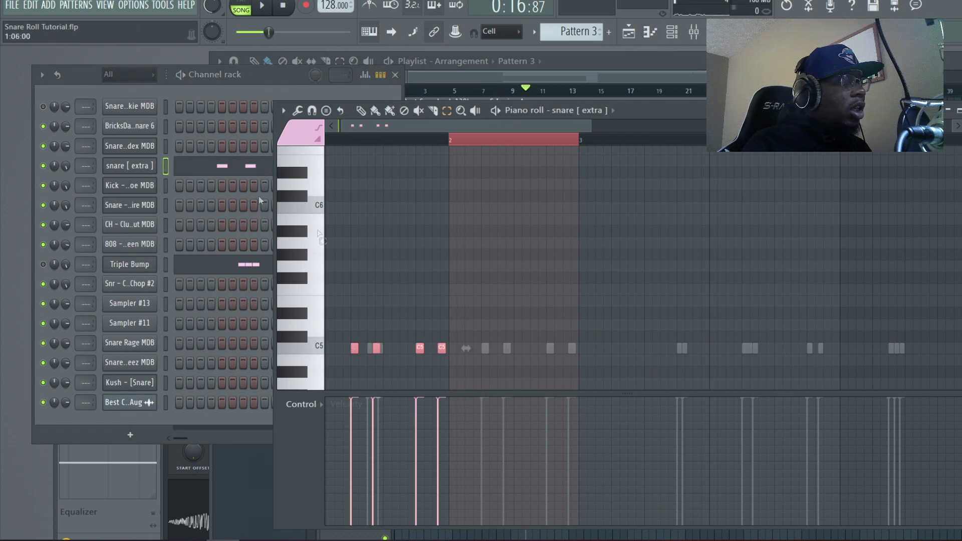
click(421, 143)
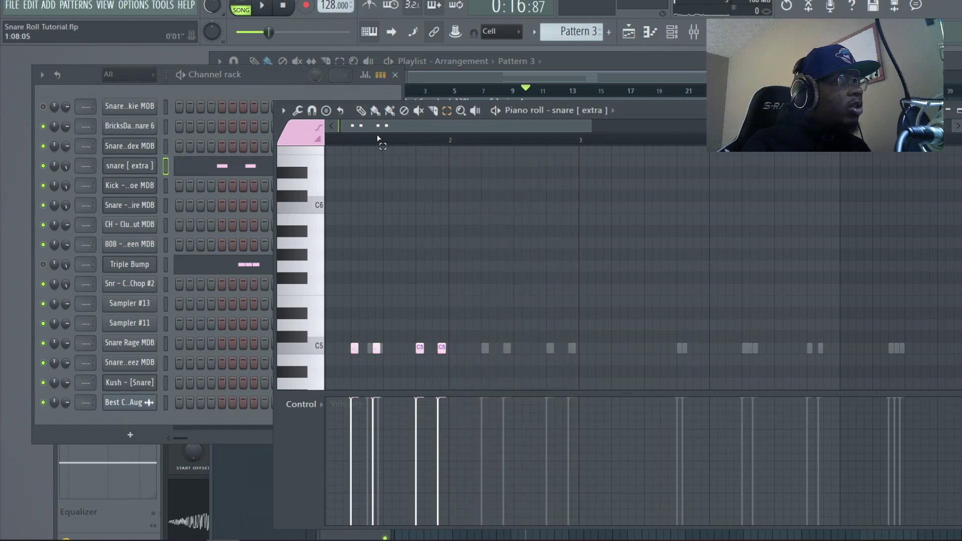
Delete all but the first pasted note in snare [ extra ] and stretch that note to about one beat.
click(360, 110)
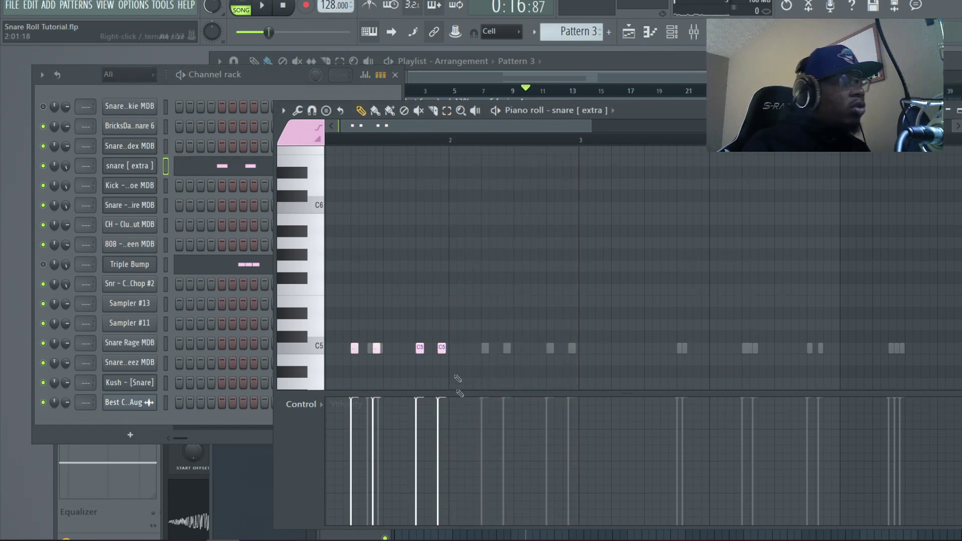
right_click(441, 349)
right_click(419, 349)
right_click(376, 349)
drag(359, 349, 384, 355)
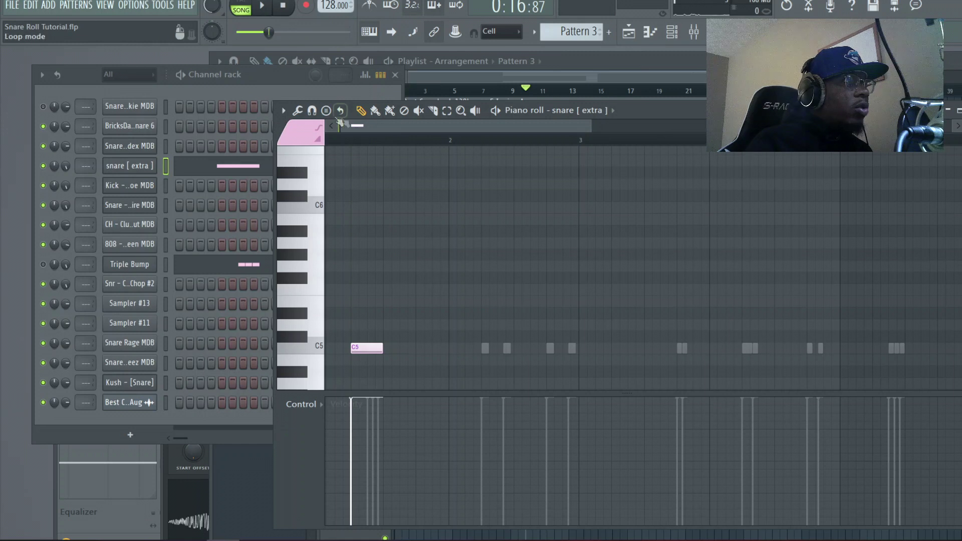
Chop the stretched note into three equal hits with the Sixth-beat pattern, raised Time mul and grouping off, and remove the middle hit.
click(448, 111)
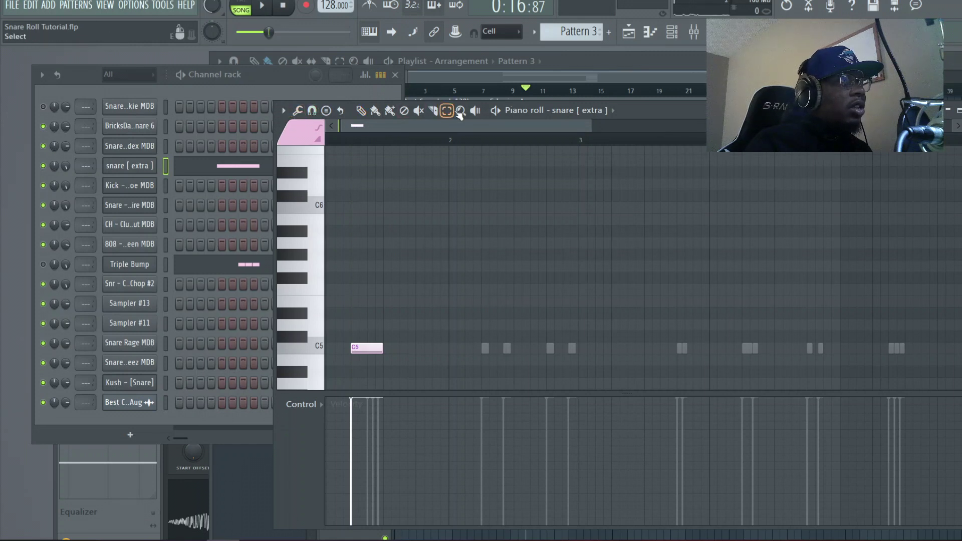
click(377, 347)
click(298, 111)
click(334, 223)
drag(711, 322, 711, 309)
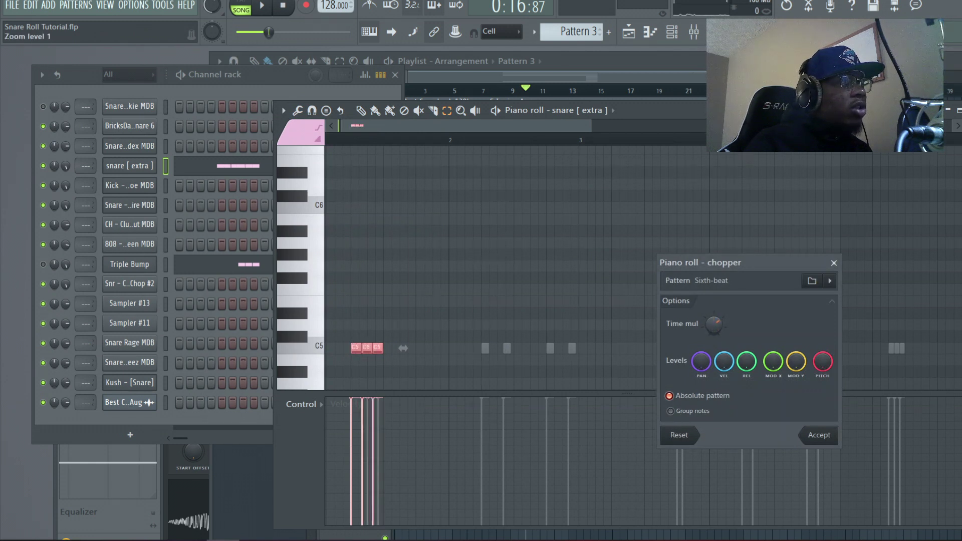
click(692, 414)
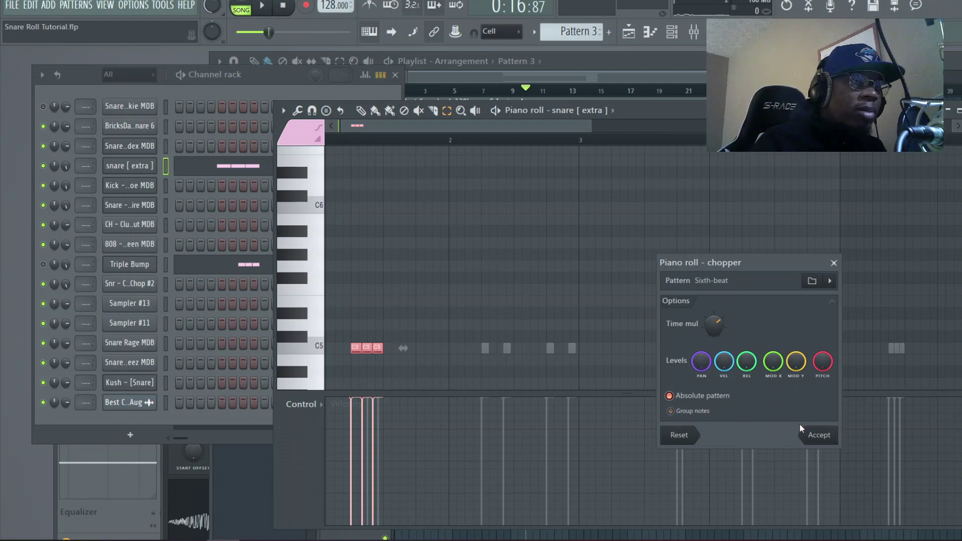
click(821, 435)
click(360, 110)
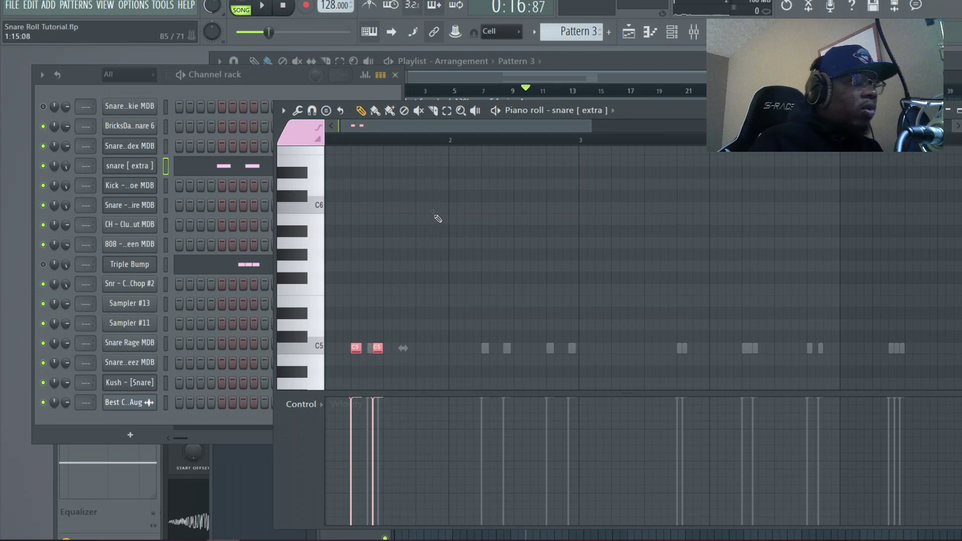
Play back the two remaining hits of the chopped roll in snare [ extra ] from the start of bar 1.
key(space)
key(space)
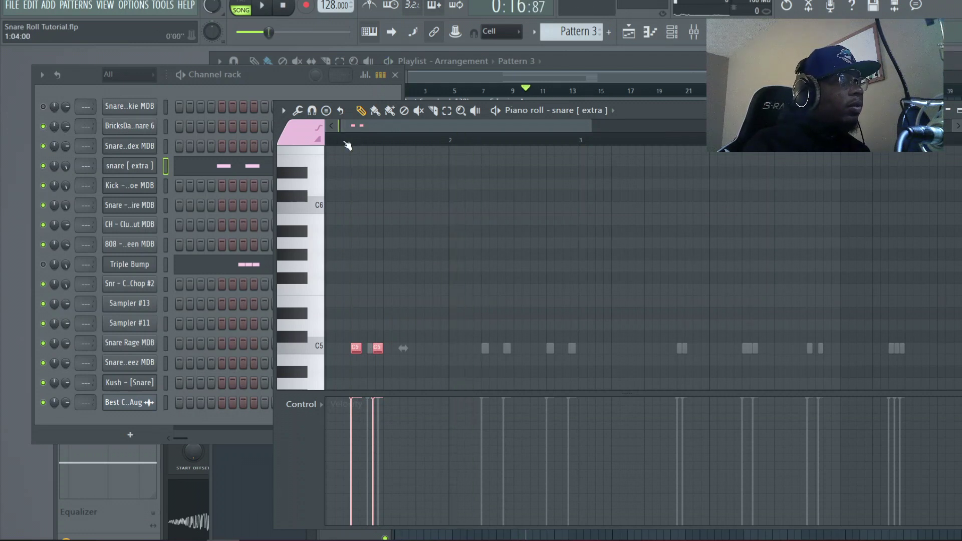
drag(347, 141, 268, 139)
key(space)
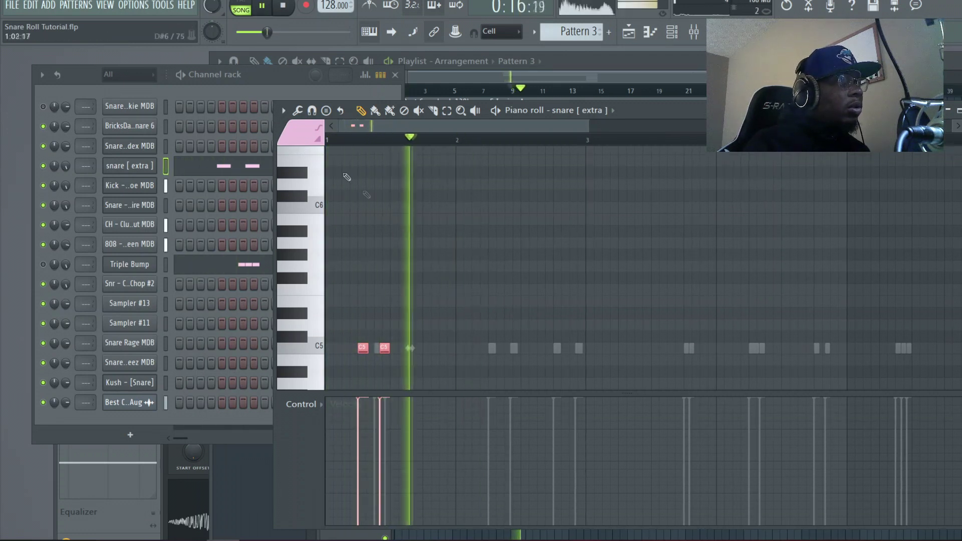
key(space)
Reduce the snare [ extra ] roll to one short C5 hit, add three more across bar 1 with 1/3 beat snap, and play them.
right_click(386, 347)
drag(365, 347, 361, 350)
click(312, 110)
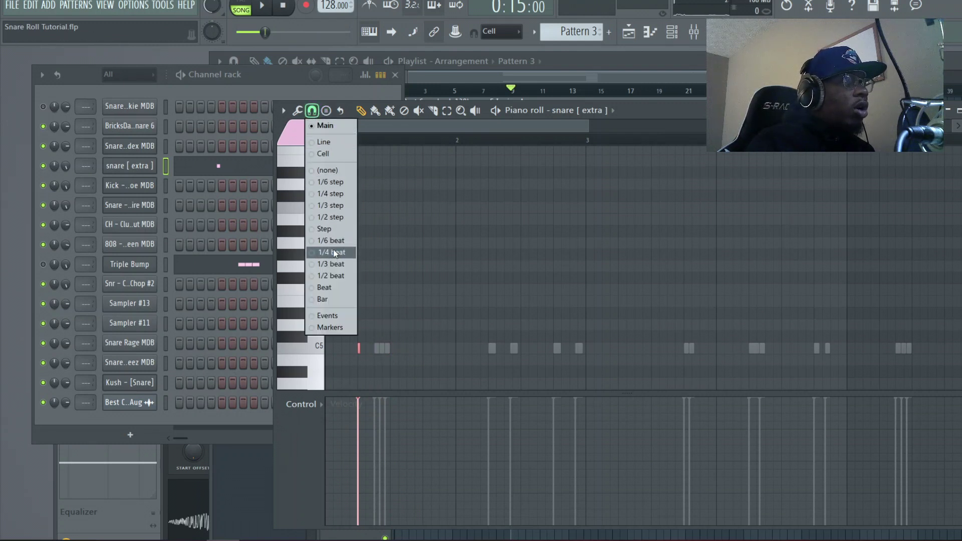
click(334, 263)
click(380, 348)
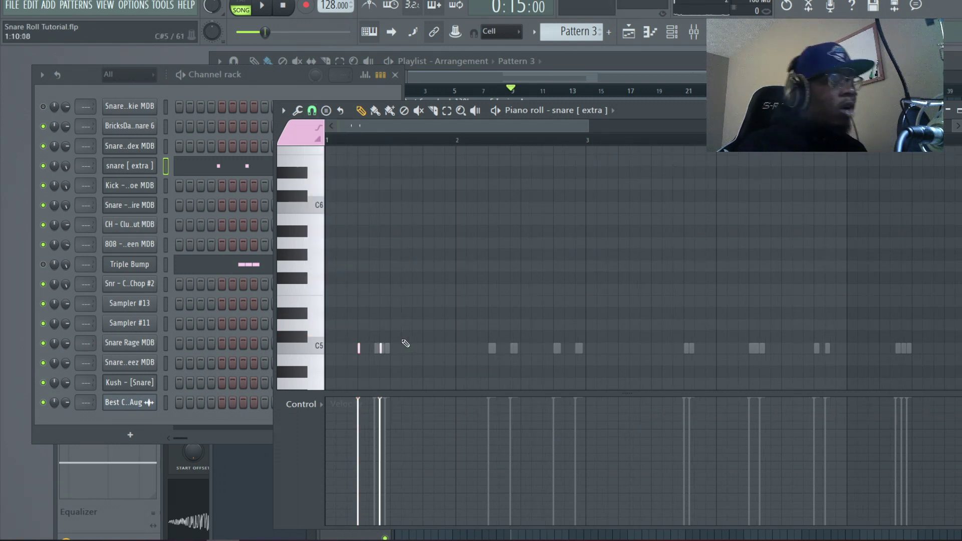
click(422, 348)
click(447, 348)
key(space)
key(space)
Set the piano roll snap back to Main and undo the last note edit in snare [ extra ].
click(314, 113)
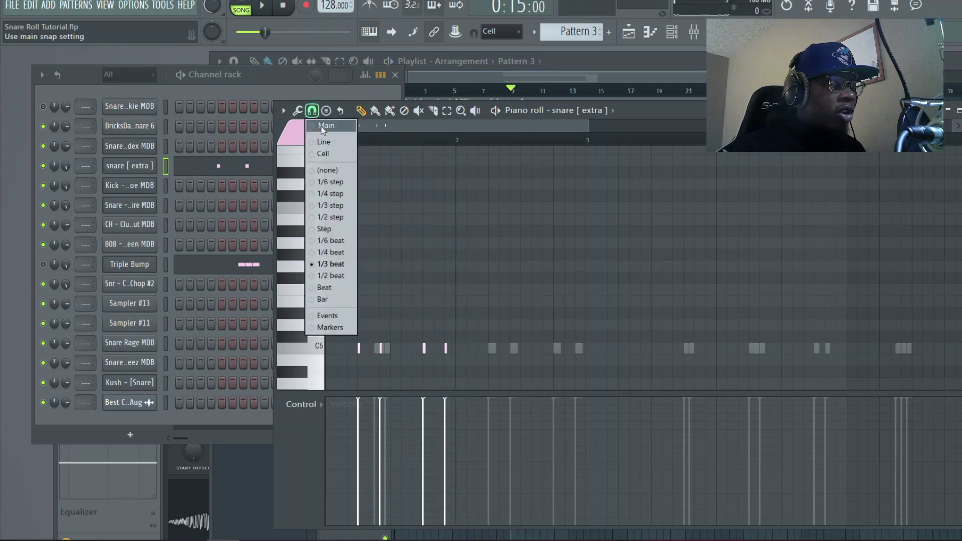
click(323, 127)
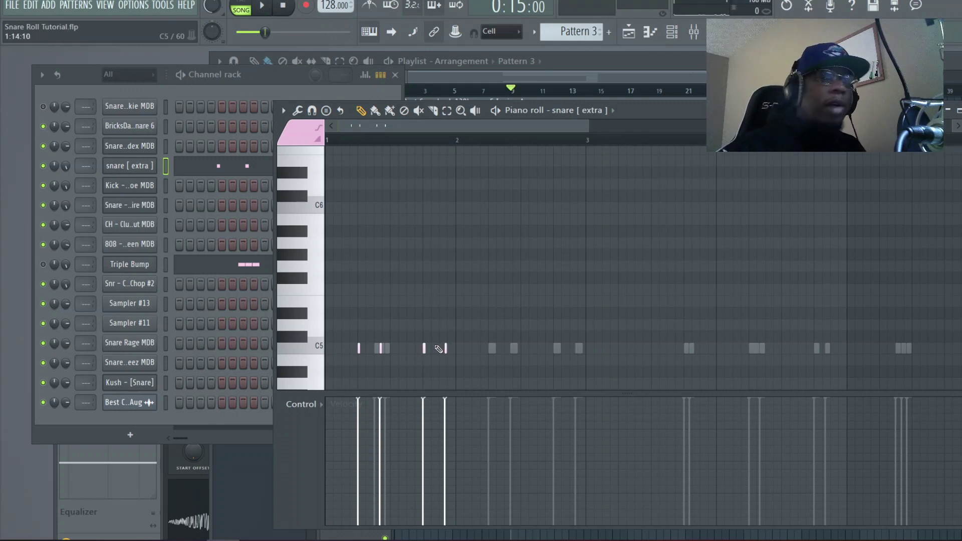
key(ctrl+z)
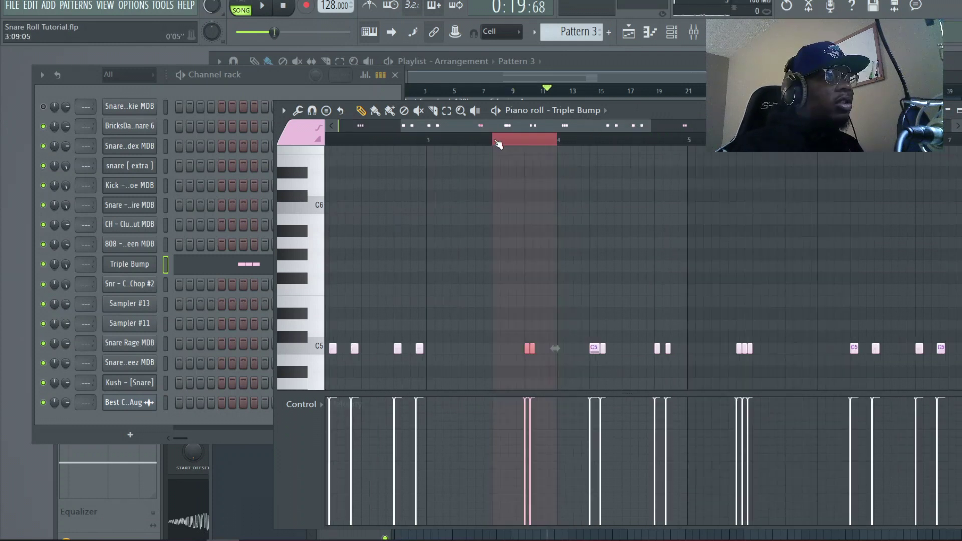
Play Triple Bump from the start of bar 3 and clear the marked time range before bar 4.
click(431, 144)
key(space)
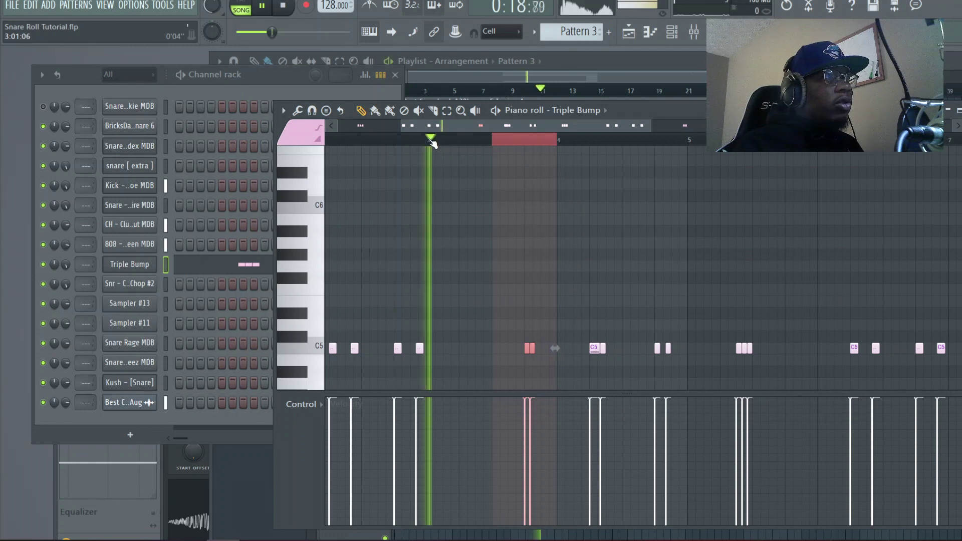
key(space)
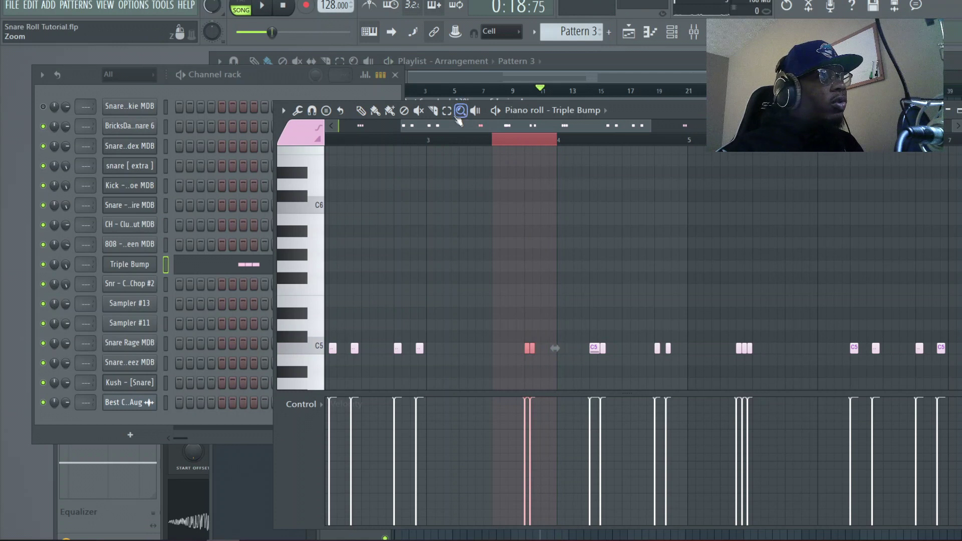
ctrl+click(516, 137)
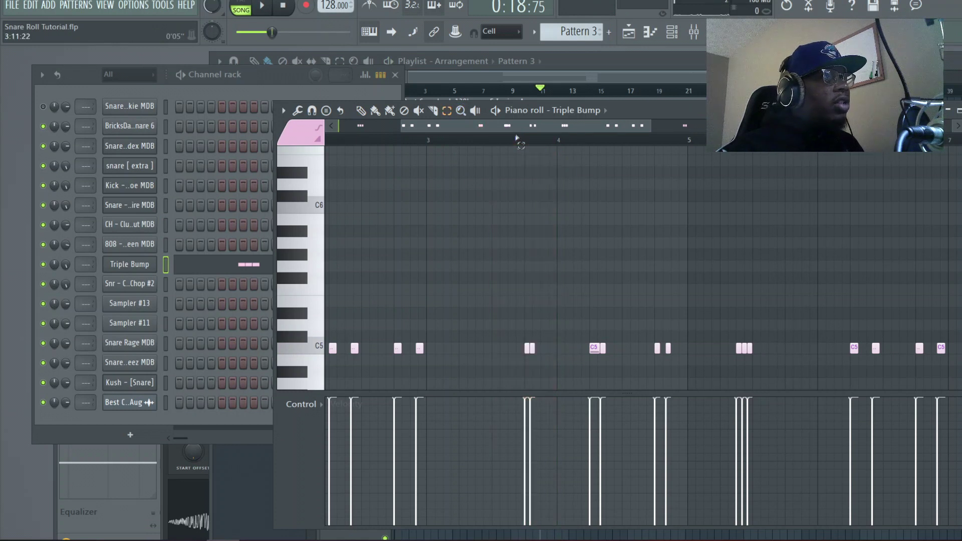
In snare [ extra ], use 1/3 step snap to place a second short C5 hit just after the first one, and play the result.
right_click(149, 164)
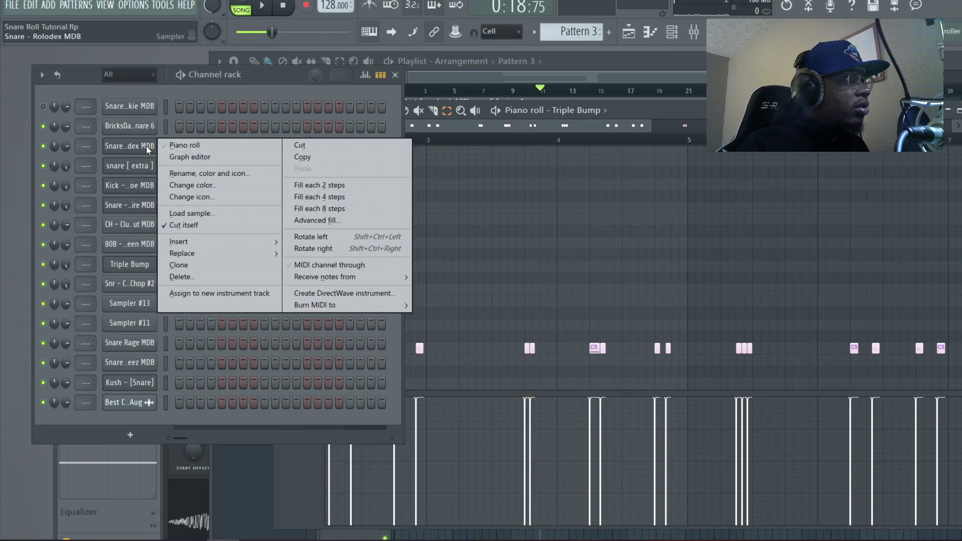
click(161, 144)
click(316, 112)
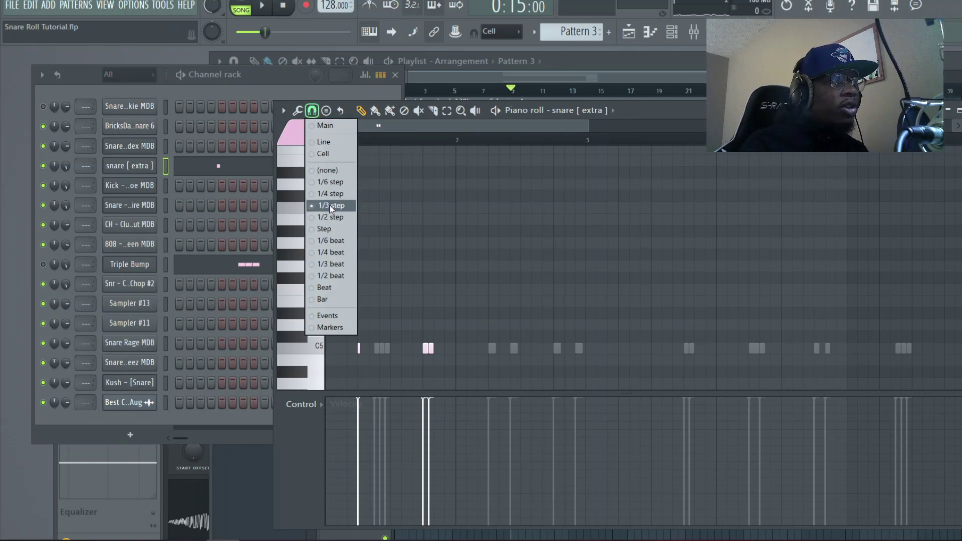
click(409, 128)
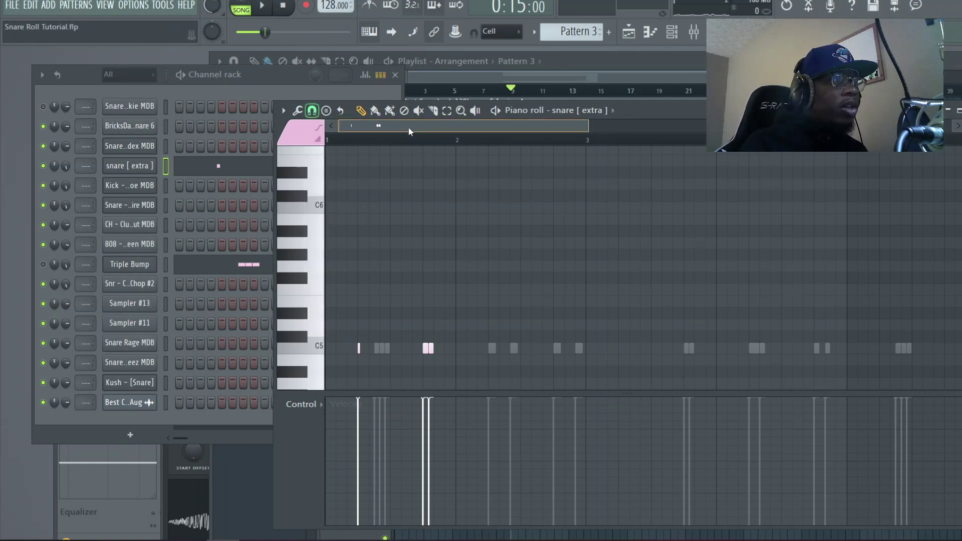
mouse_move(358, 348)
mouse_down()
mouse_move(359, 360)
mouse_move(360, 344)
mouse_up()
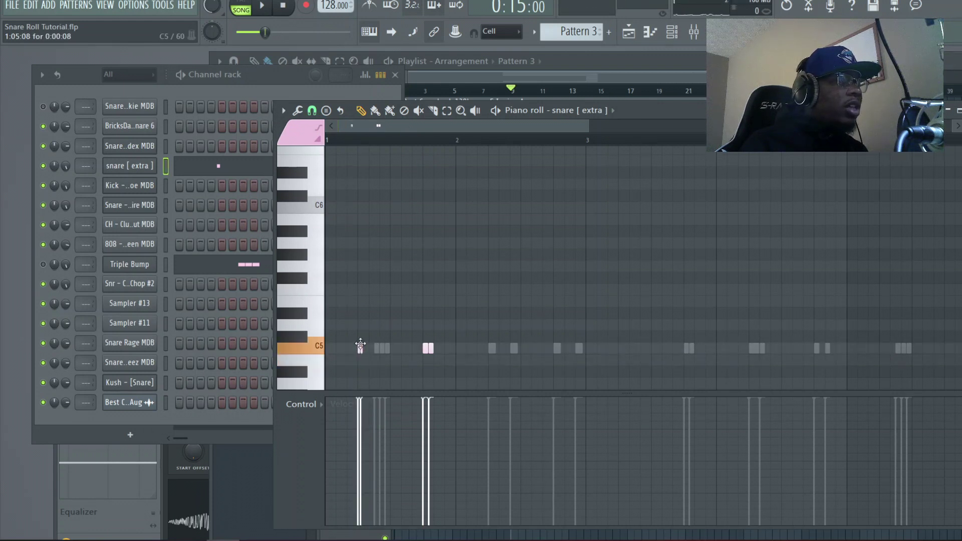
drag(360, 344, 362, 345)
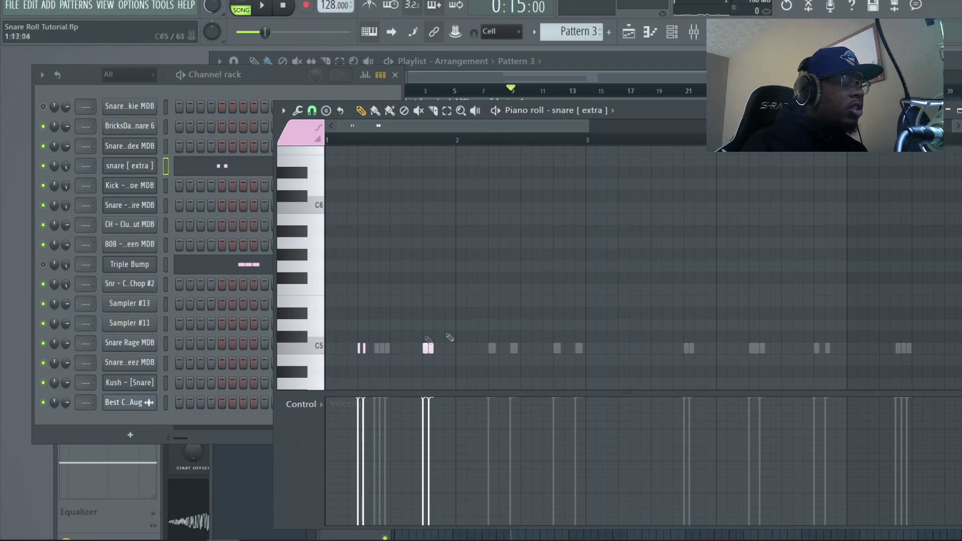
key(space)
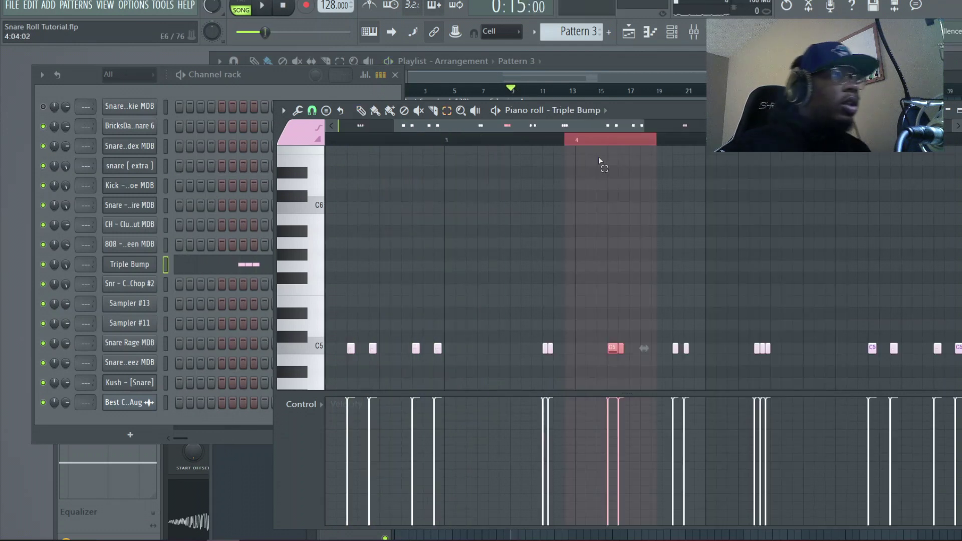
In Triple Bump, mark the first half of bar 4 and replace its two notes with short C5 hits using 1/3 beat snap.
drag(575, 143, 645, 141)
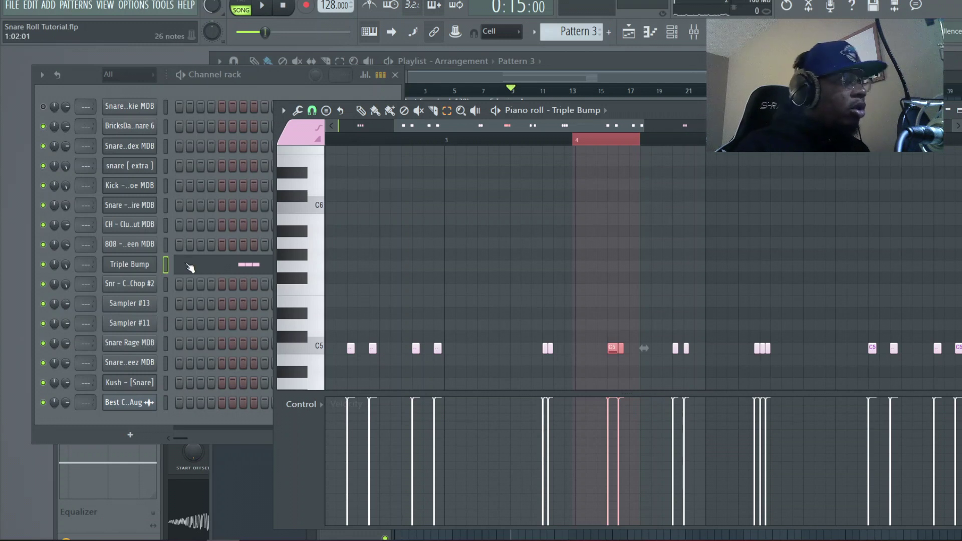
click(312, 110)
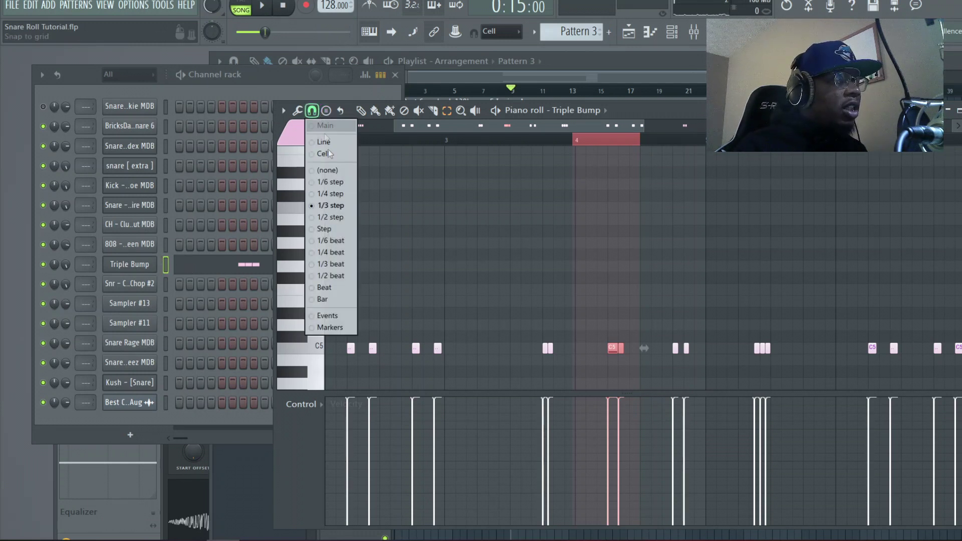
click(341, 268)
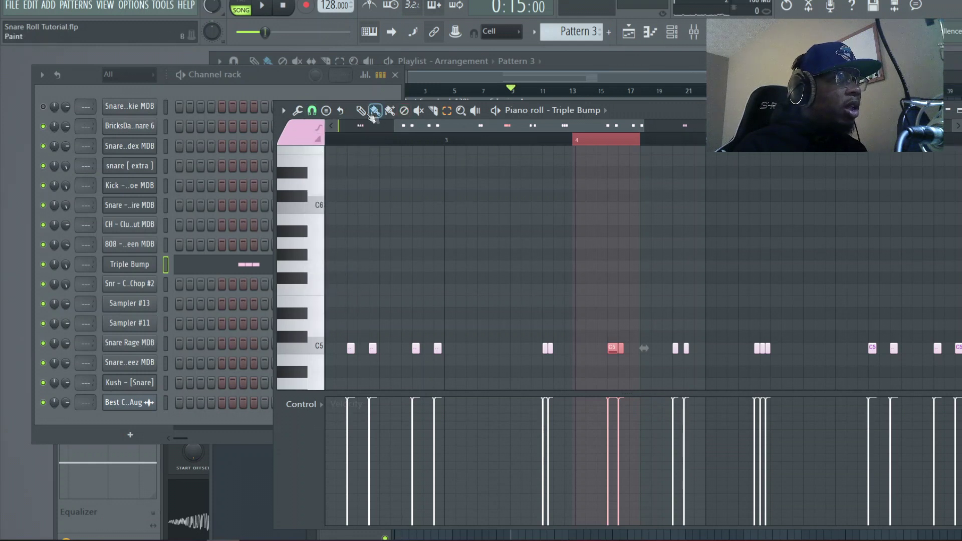
right_click(615, 348)
click(608, 348)
click(620, 348)
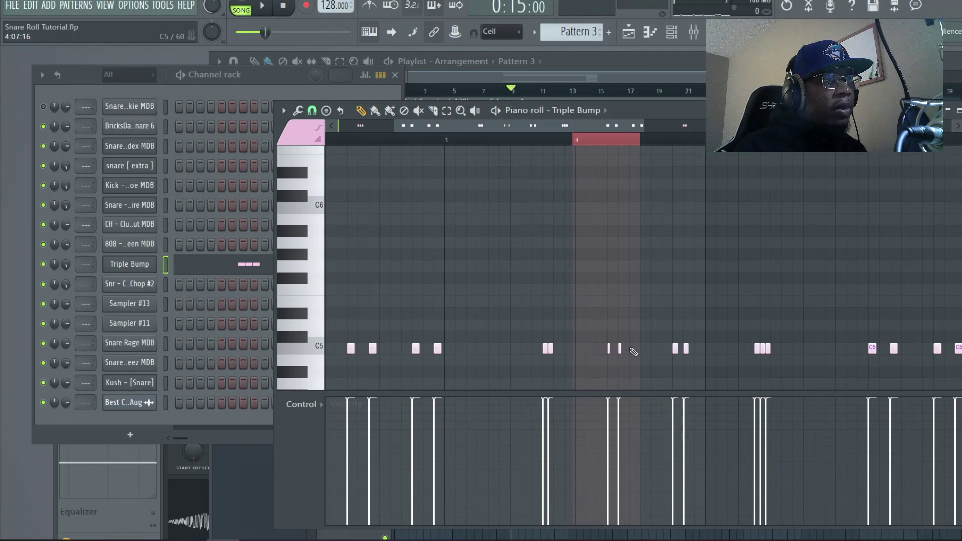
Play Triple Bump from the start of bar 4 to hear the two redrawn hits.
click(583, 144)
key(space)
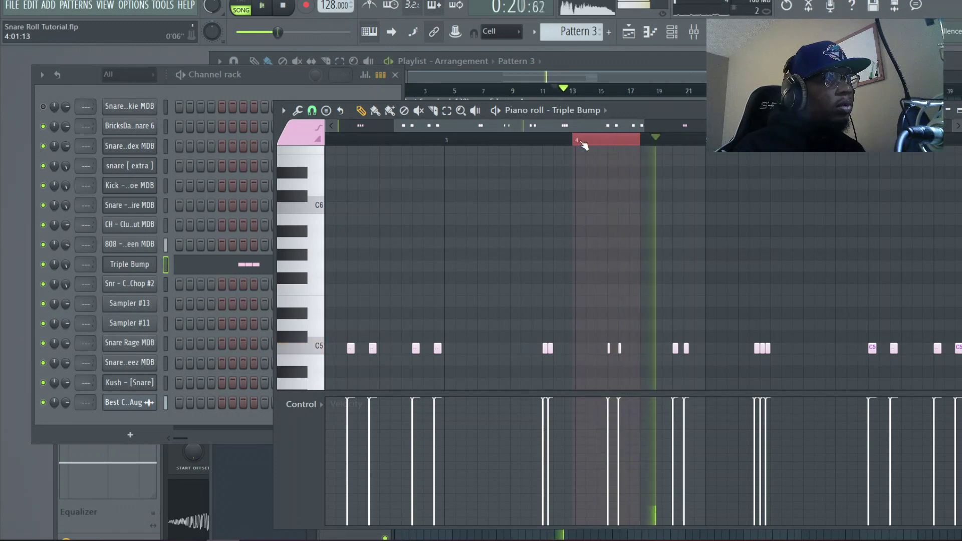
key(space)
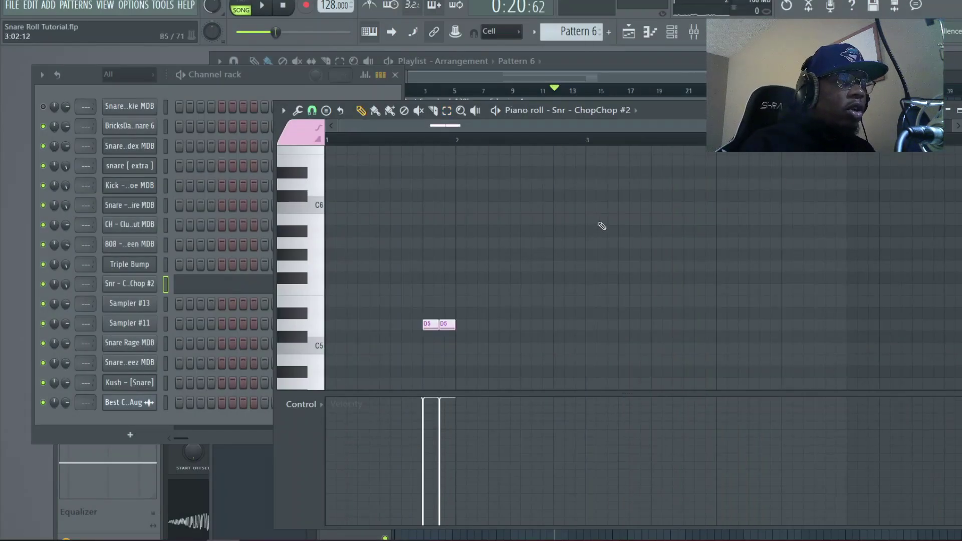
Chop the first D5 note of Snr - ChopChop #2 with the Sixth-beat pattern and lowered Time mul, lower the second note to A#4, and play.
click(443, 325)
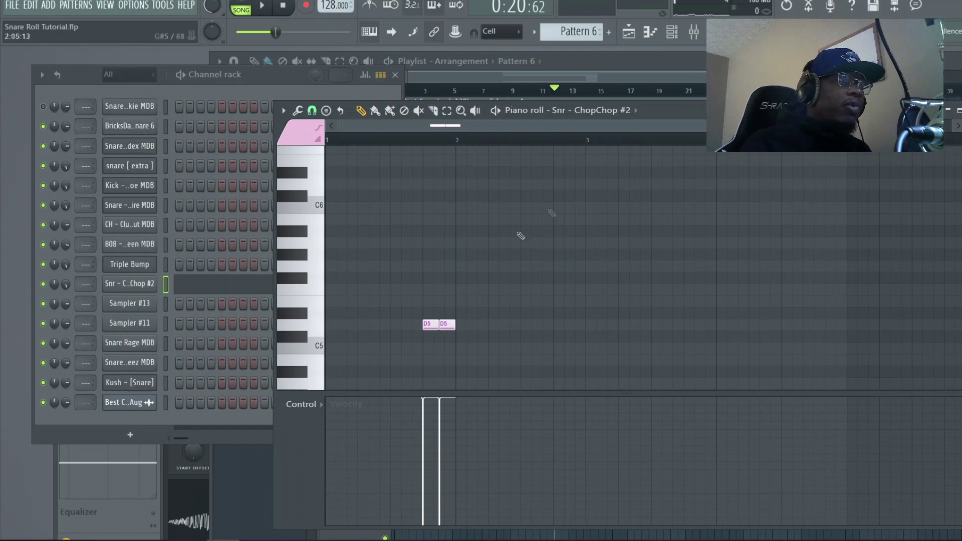
click(297, 110)
click(321, 222)
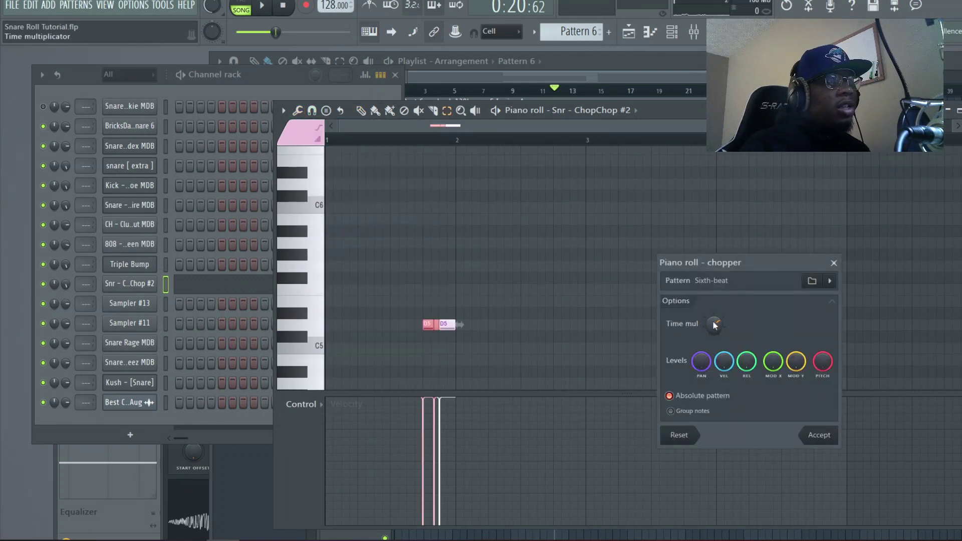
mouse_move(713, 324)
mouse_down()
mouse_move(713, 335)
mouse_move(714, 308)
mouse_move(714, 324)
mouse_up()
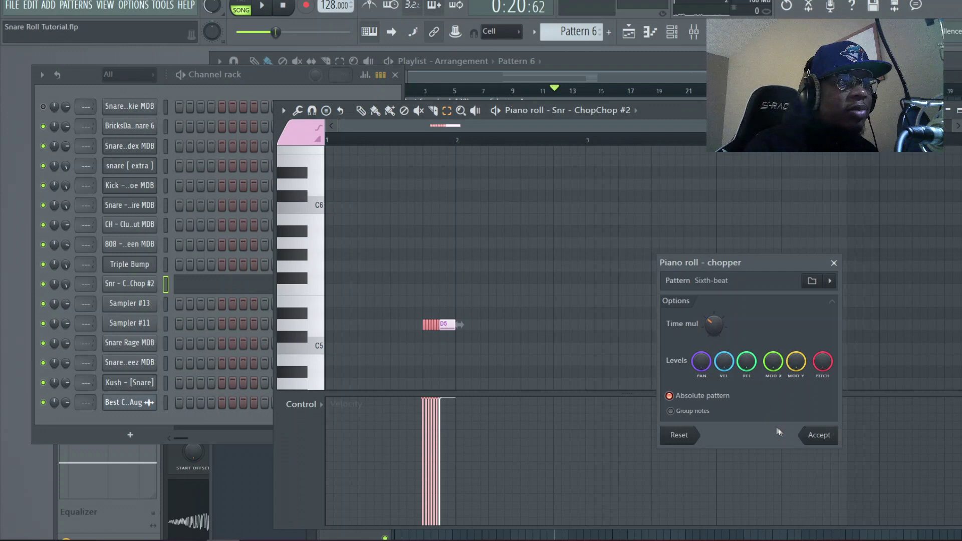
click(819, 435)
key(space)
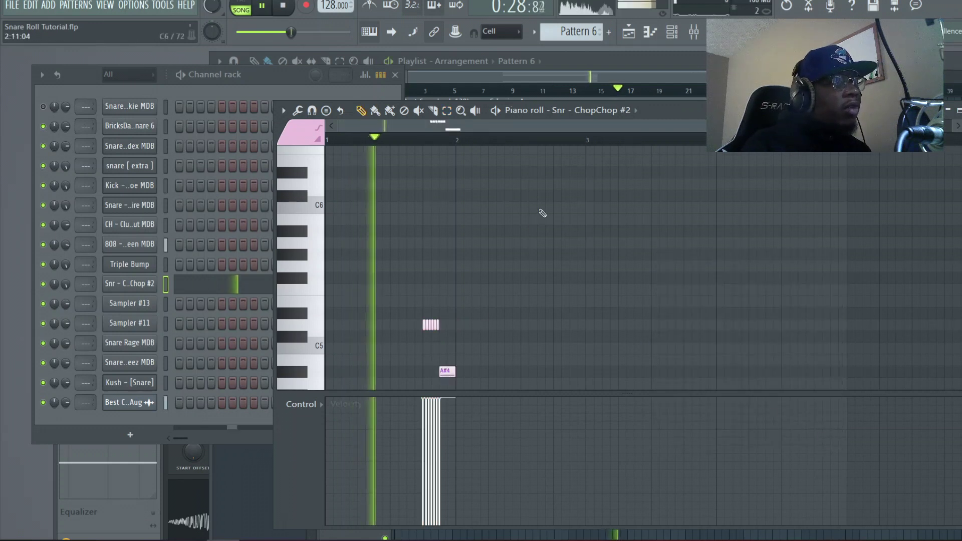
key(space)
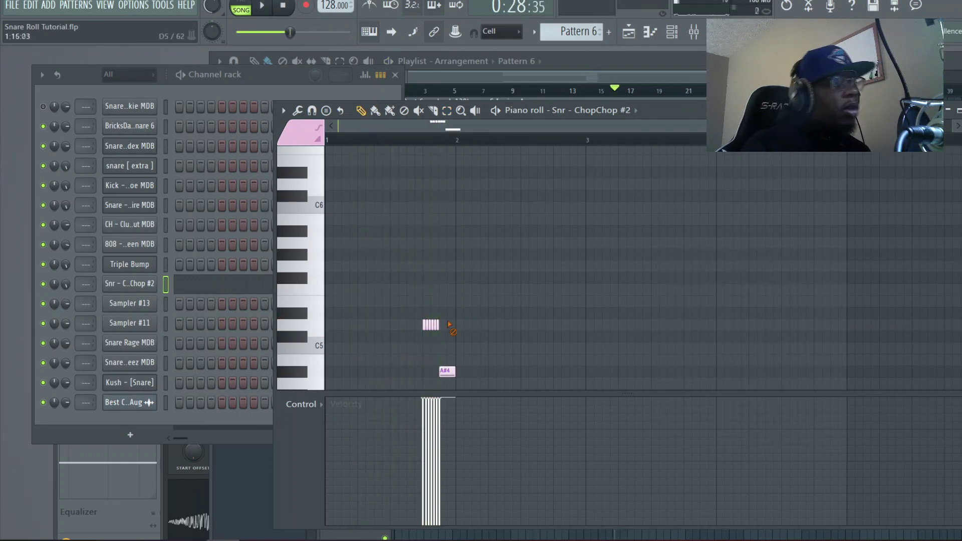
Delete the later hits of the chopped D5 roll, keeping only the first three, and play it back.
right_click(433, 325)
key(space)
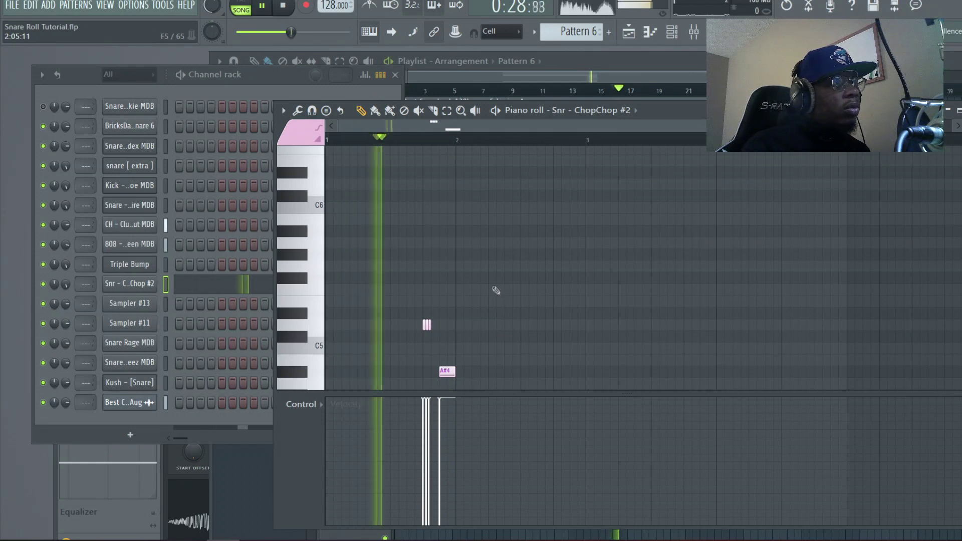
key(space)
Split the A#4 note into short pieces and delete the second piece so a single short hit is left.
click(447, 111)
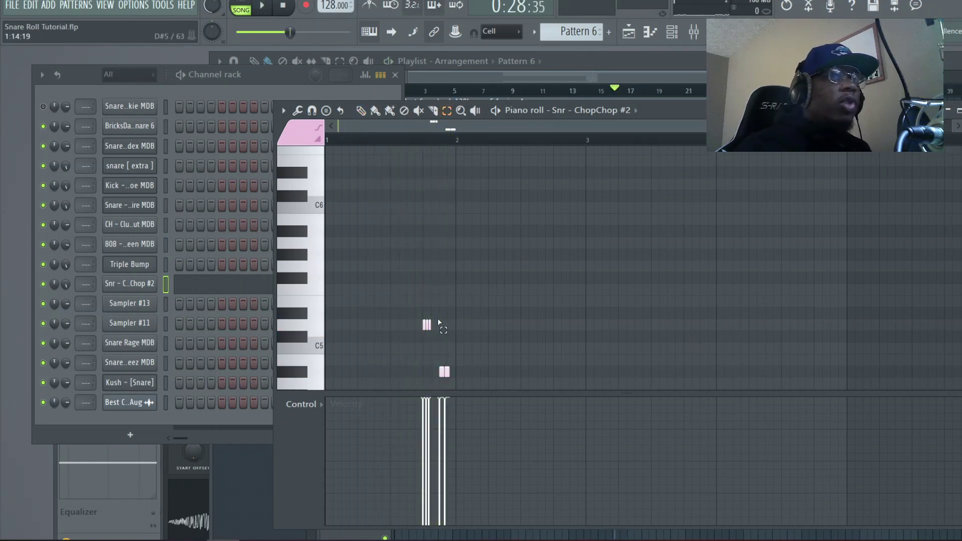
right_click(446, 372)
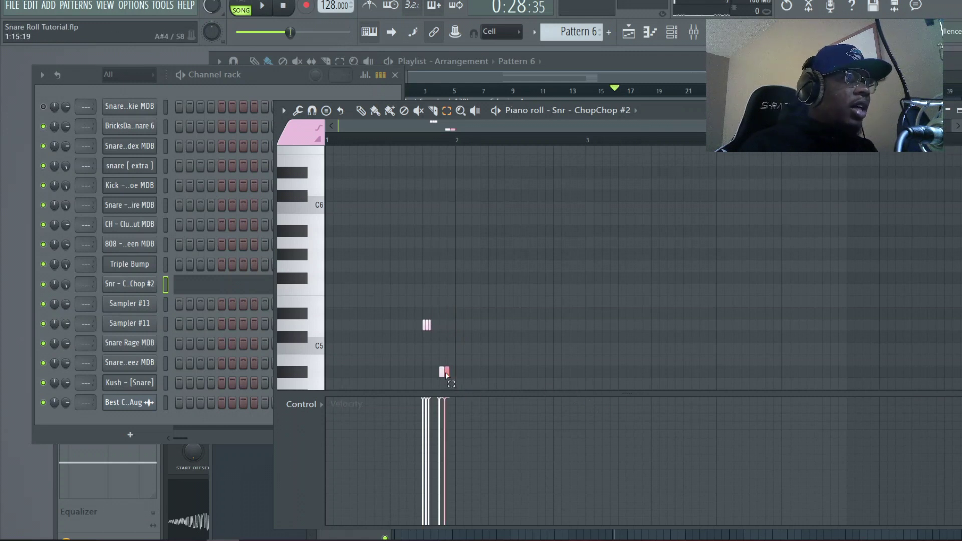
click(361, 110)
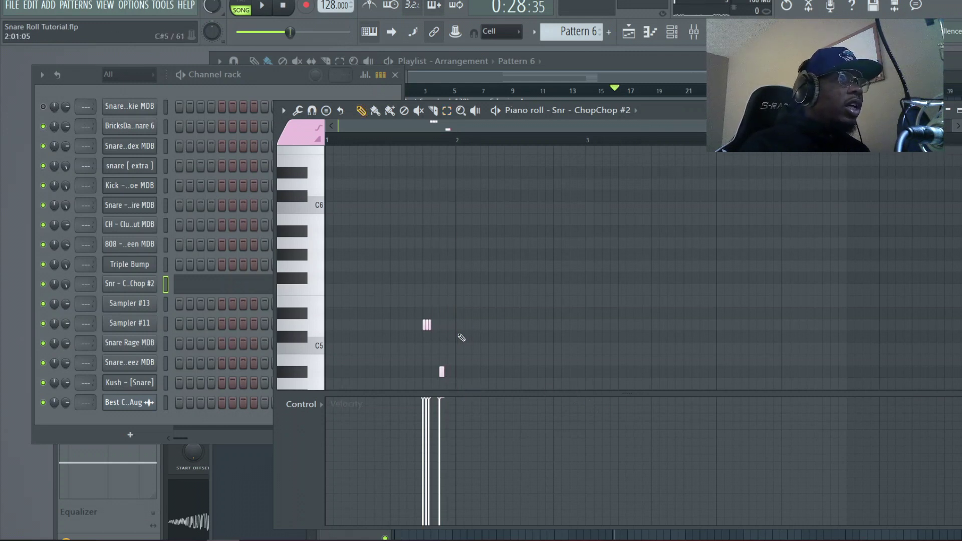
Audition the short D5 hits and the A#4 hit in Snr - ChopChop #2 individually.
click(425, 323)
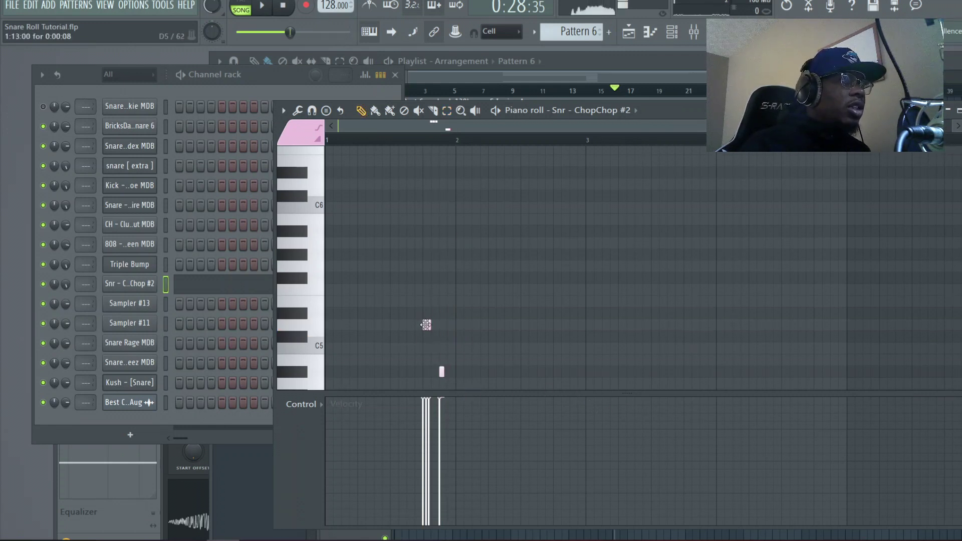
click(441, 371)
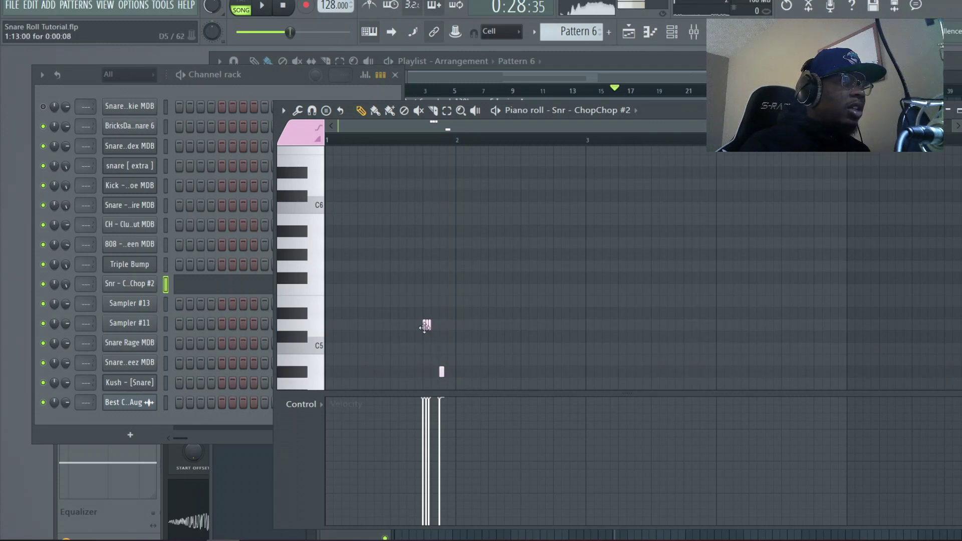
click(441, 371)
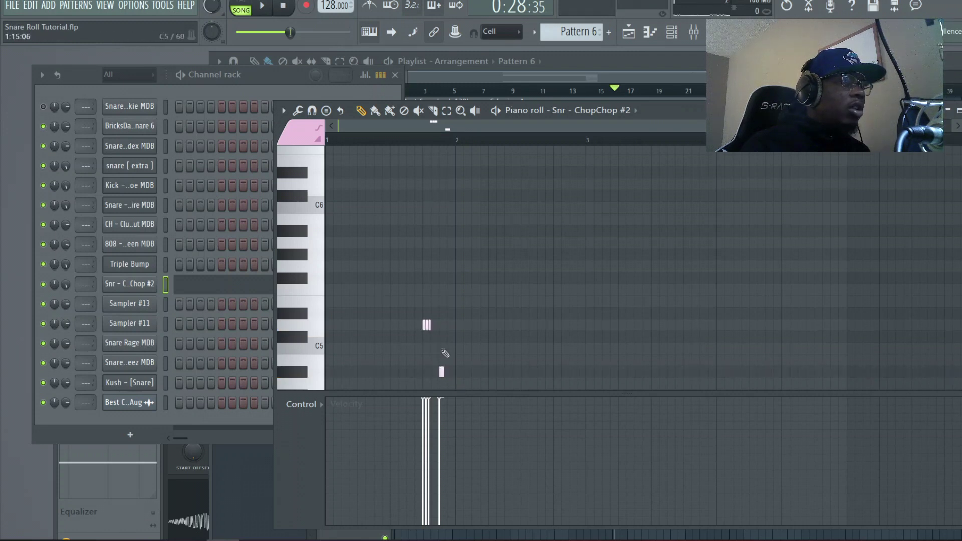
click(426, 325)
click(442, 372)
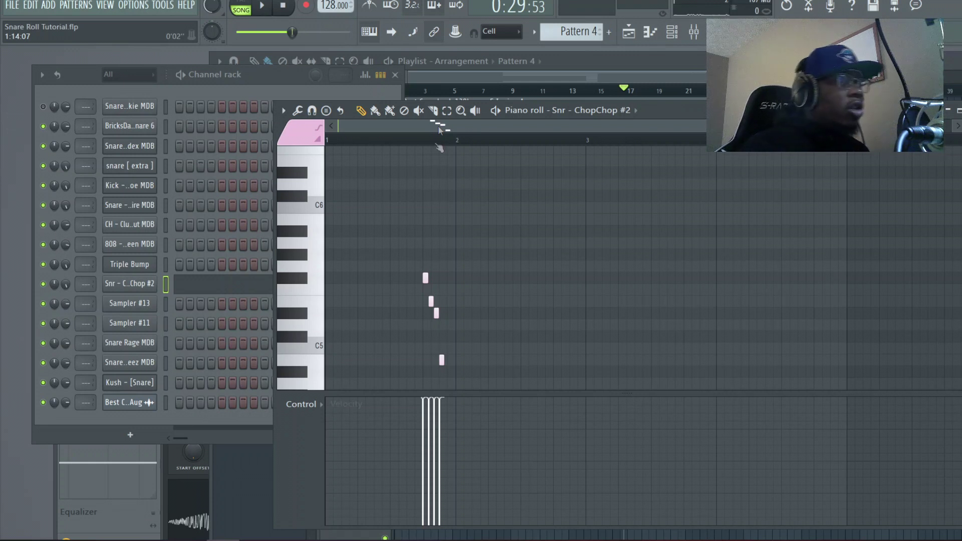
Play back the four-note descending Snr - ChopChop #2 roll in Pattern 4 twice.
click(431, 289)
right_click(430, 289)
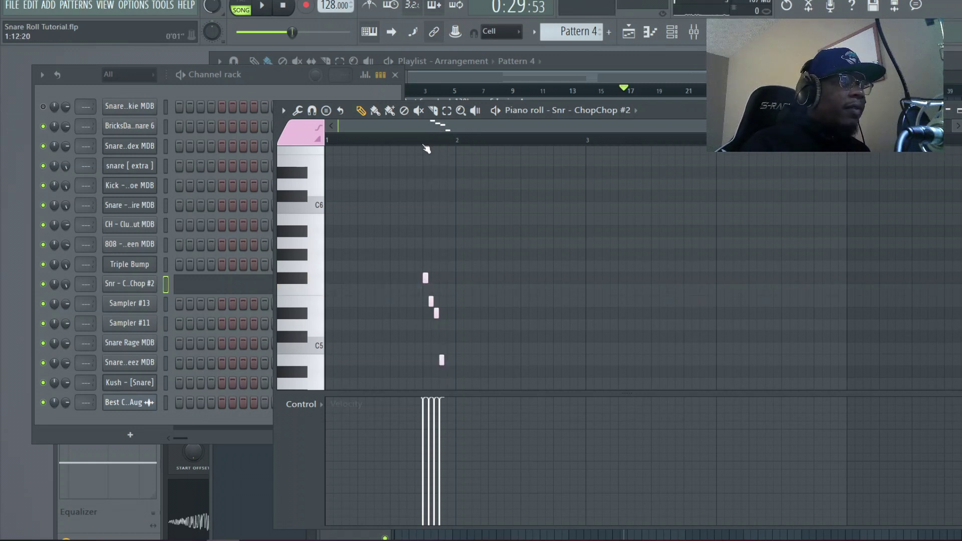
key(space)
key(space)
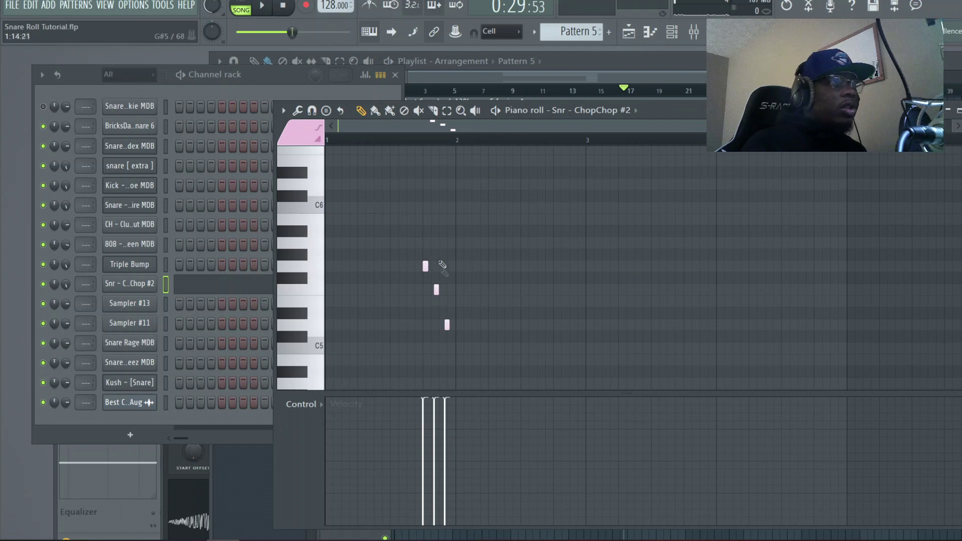
key(space)
key(space)
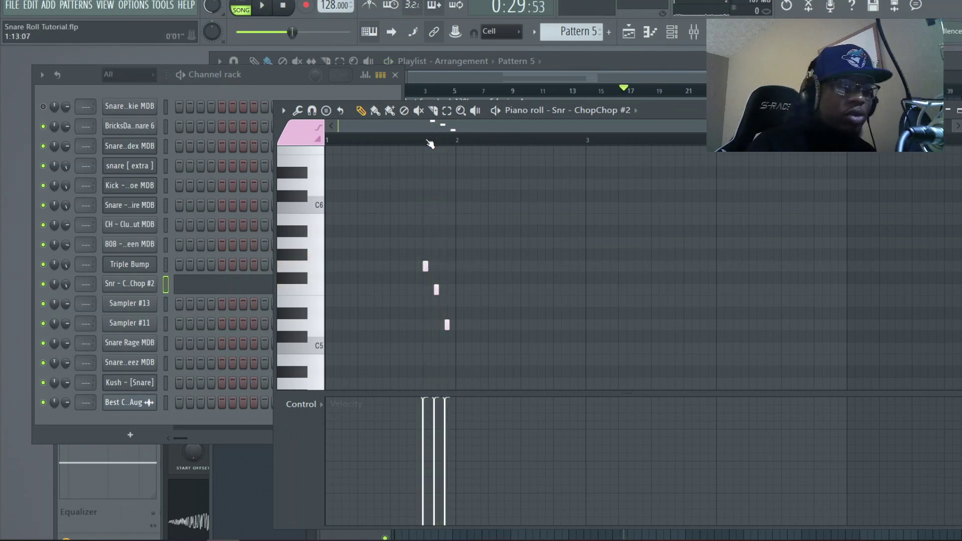
Play the three-note Snr - ChopChop #2 roll in Pattern 5 and delete its three notes.
key(space)
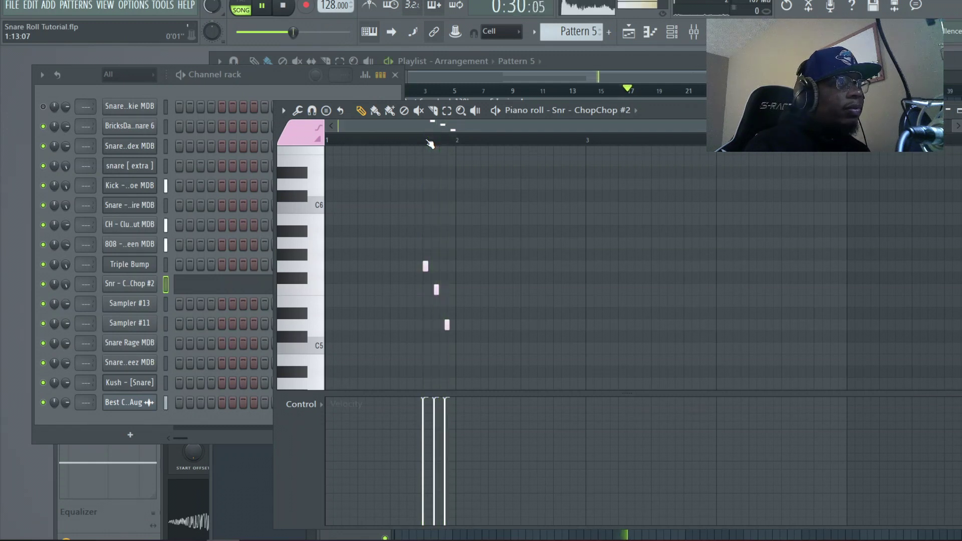
key(space)
click(400, 143)
right_click(425, 266)
right_click(436, 290)
right_click(447, 324)
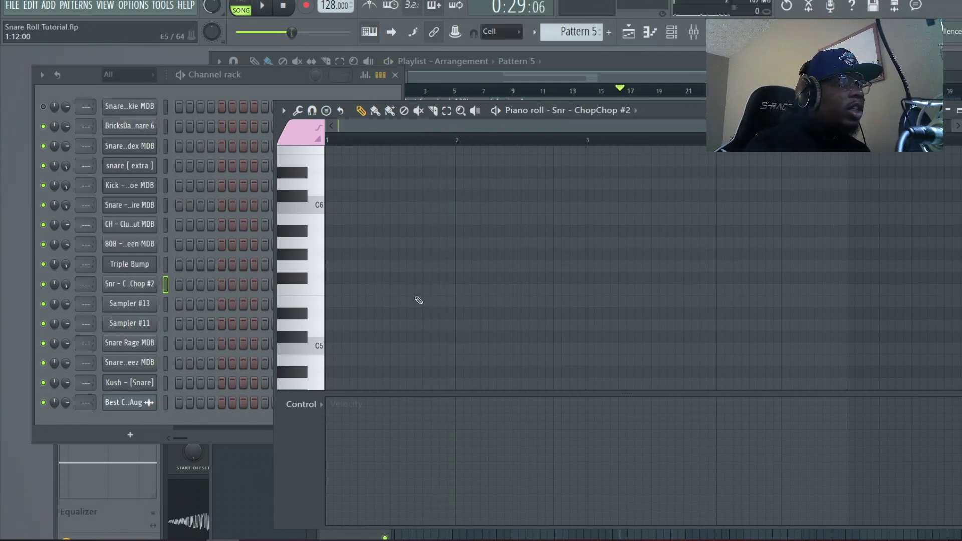
Set the piano roll snap to 1/3 beat, place descending F5, D5 and C5 notes in bar 1, and play them.
click(398, 287)
right_click(399, 287)
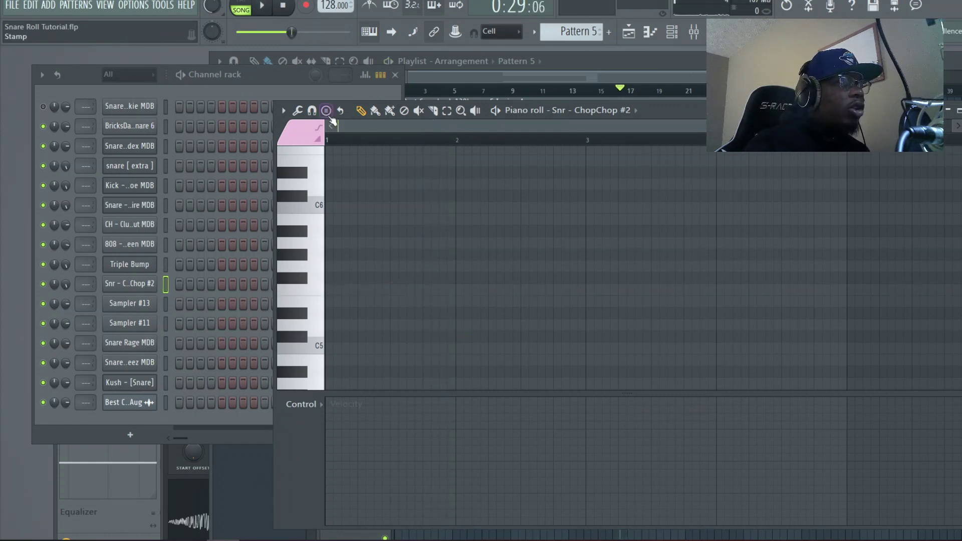
click(311, 110)
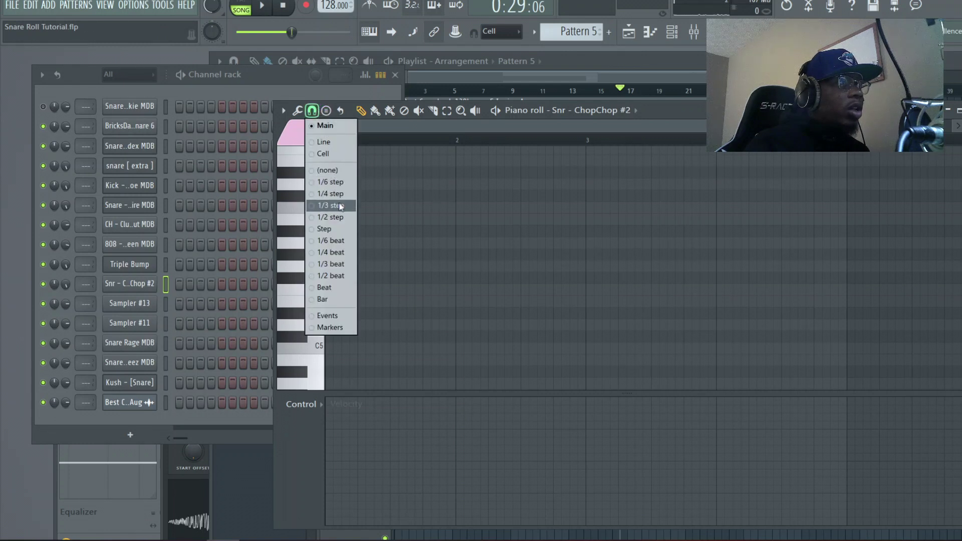
click(341, 264)
drag(426, 324, 440, 349)
click(398, 290)
click(441, 325)
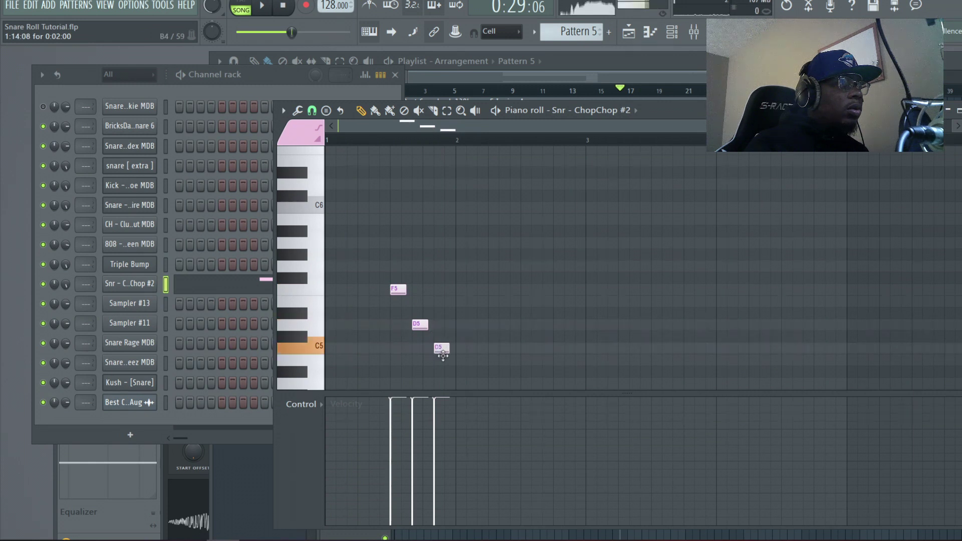
key(space)
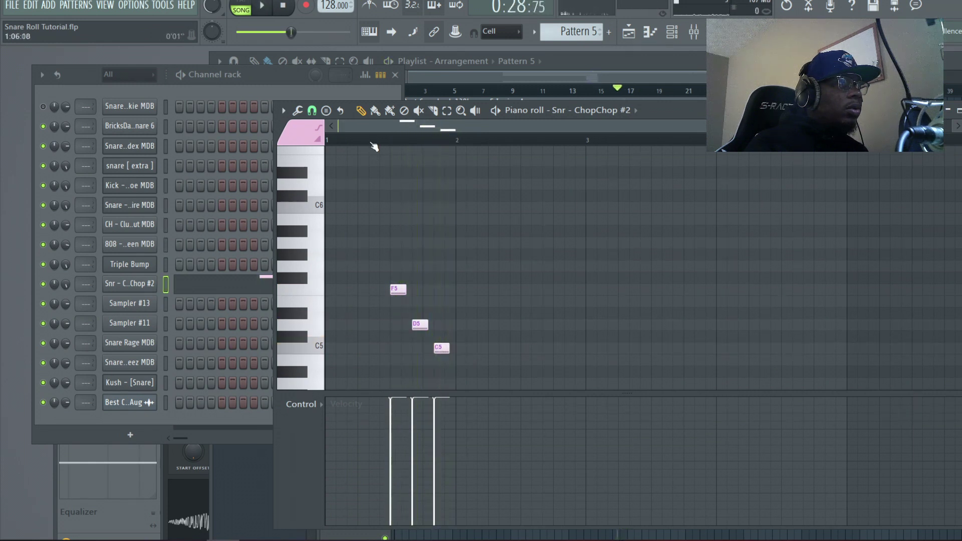
key(space)
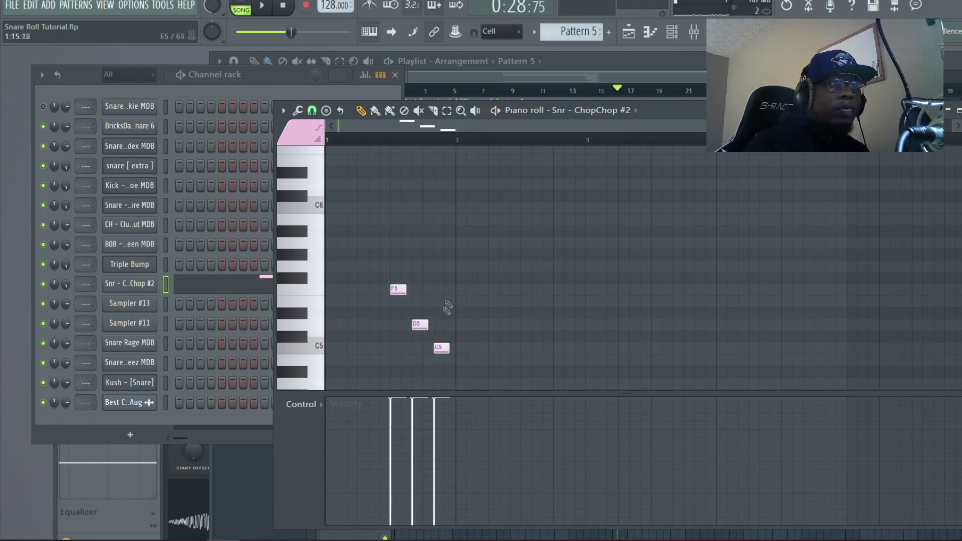
Remove the F5, D5 and C5 notes from Pattern 5 and open Pattern 7's Triple Bump notes from the playlist.
key(ctrl+x)
key(F7)
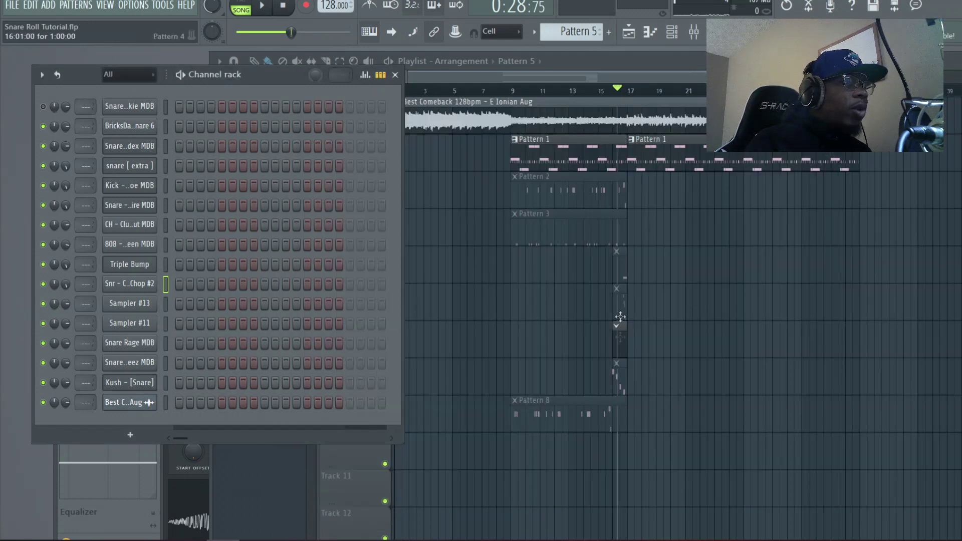
key(F5)
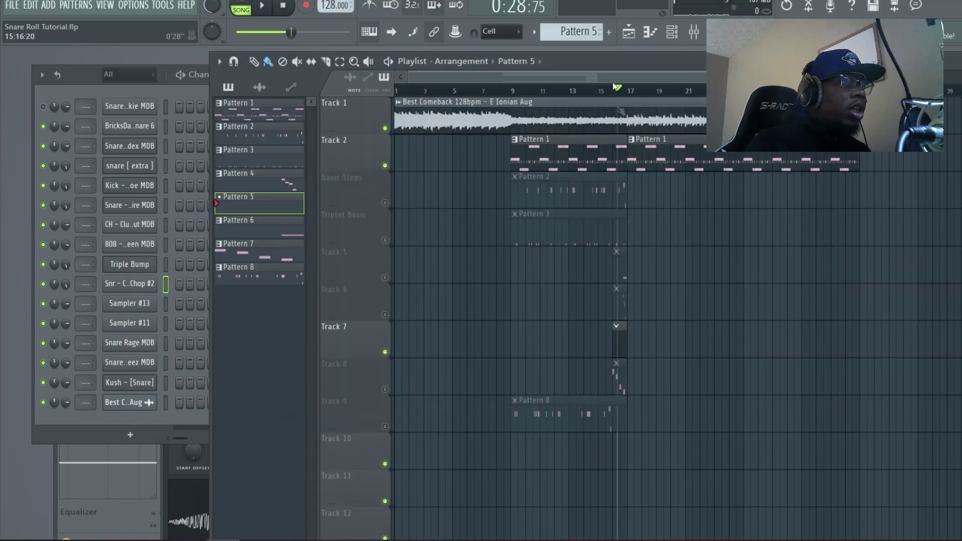
double_click(620, 391)
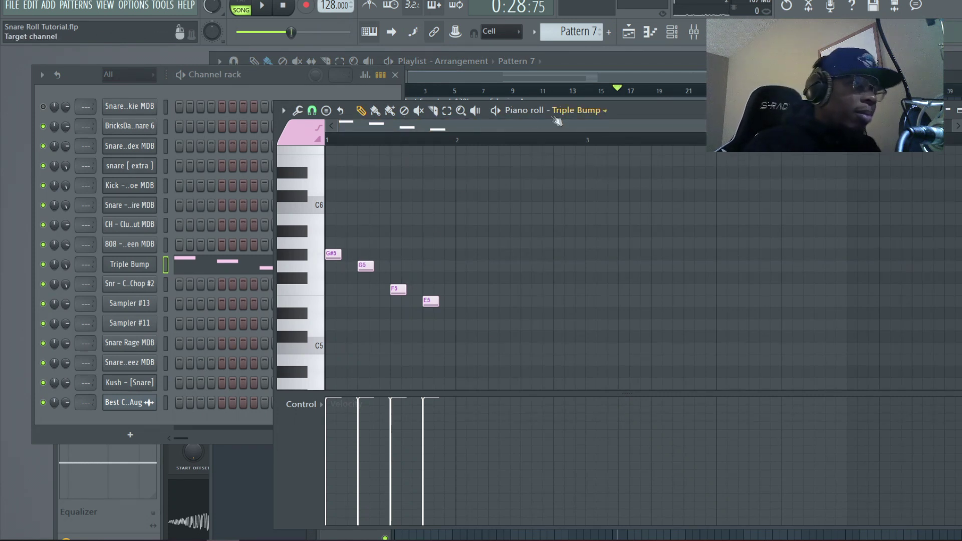
Chop all four Triple Bump notes in Pattern 7 with the Sixth-beat pattern and play the result.
click(447, 110)
drag(333, 237, 438, 328)
click(306, 112)
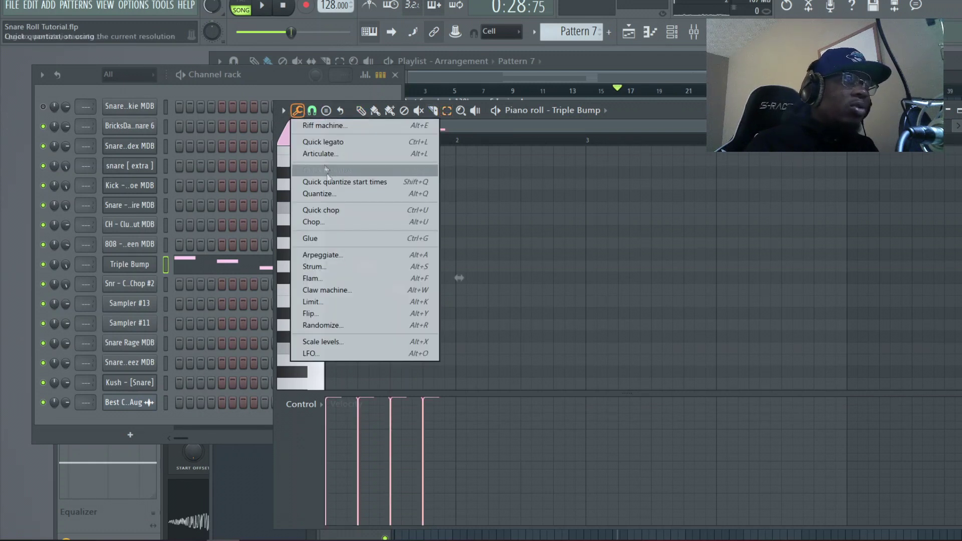
click(340, 229)
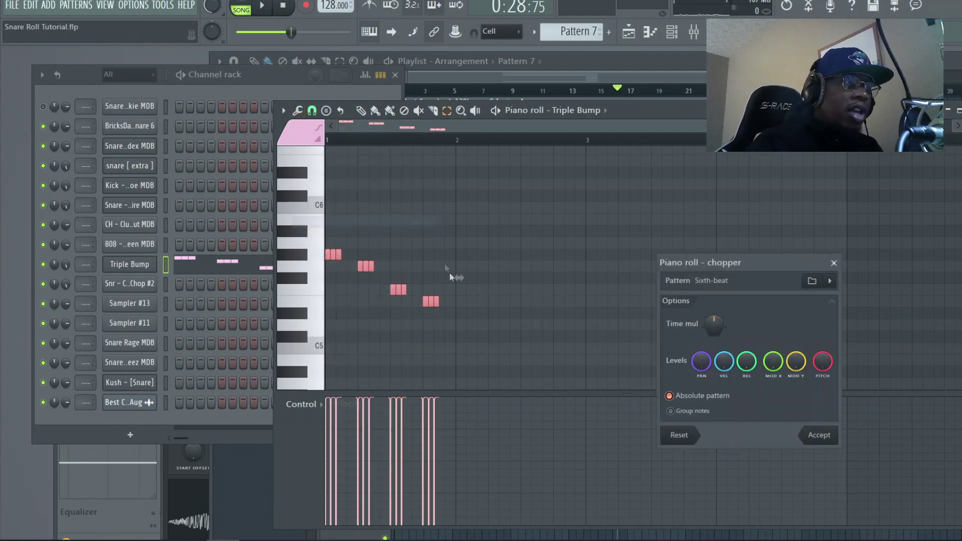
click(819, 436)
key(space)
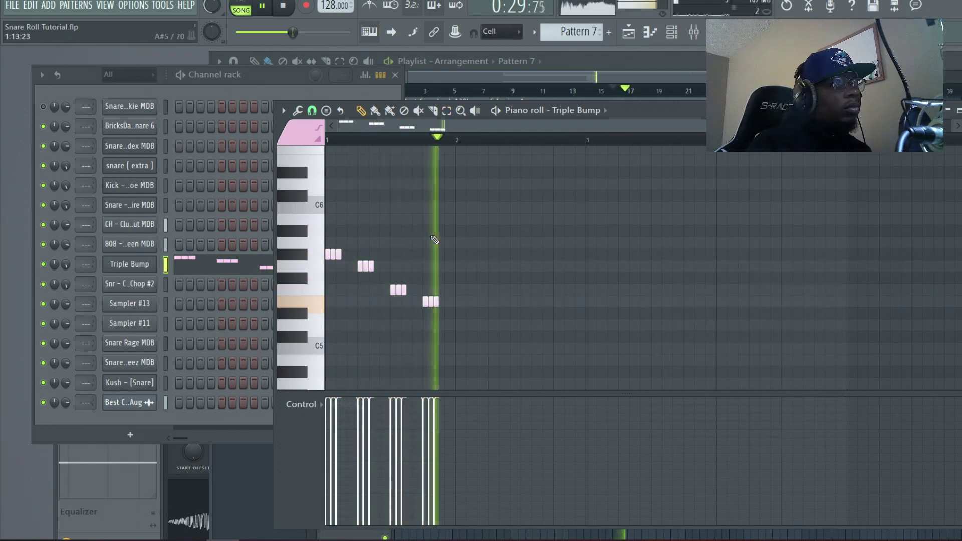
Stop playback and delete the chopped E5, F5 and G5 groups, plus the last chopped G#5 piece.
key(space)
right_click(430, 301)
right_click(398, 290)
right_click(365, 266)
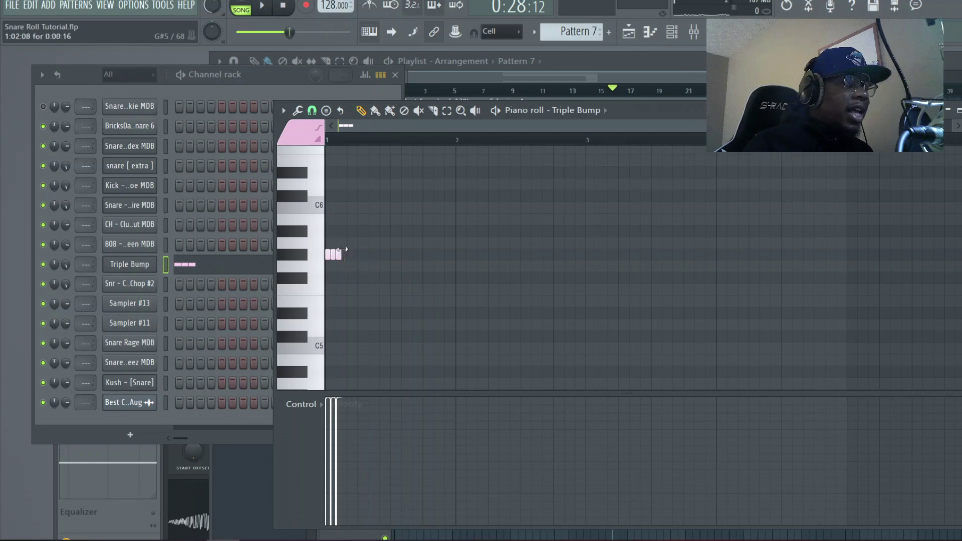
right_click(339, 254)
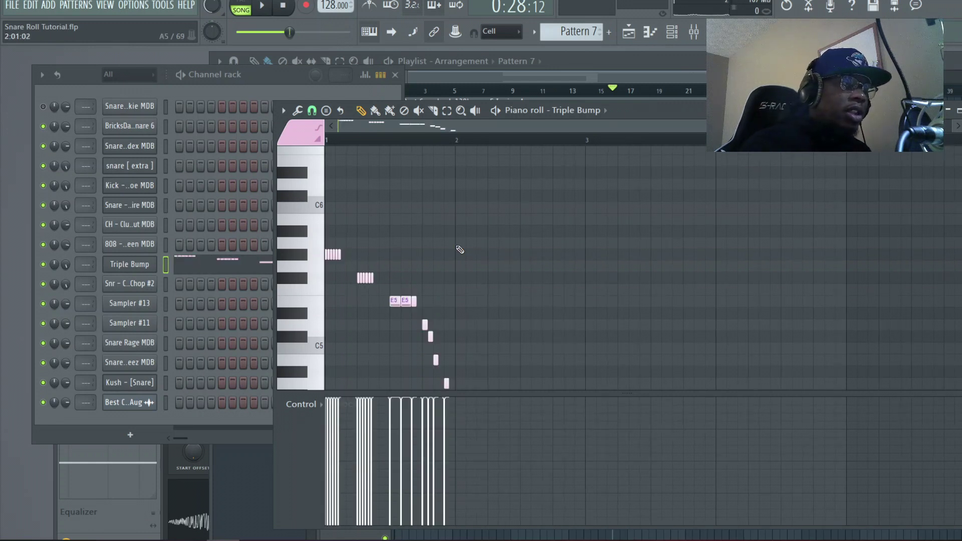
Play the Triple Bump roll in Pattern 7 and check the piano roll's snap options.
key(space)
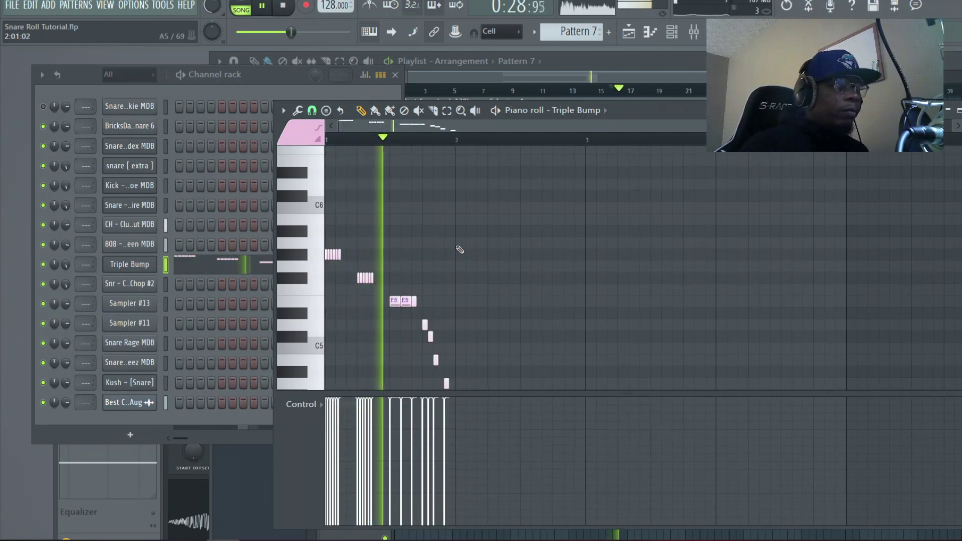
key(space)
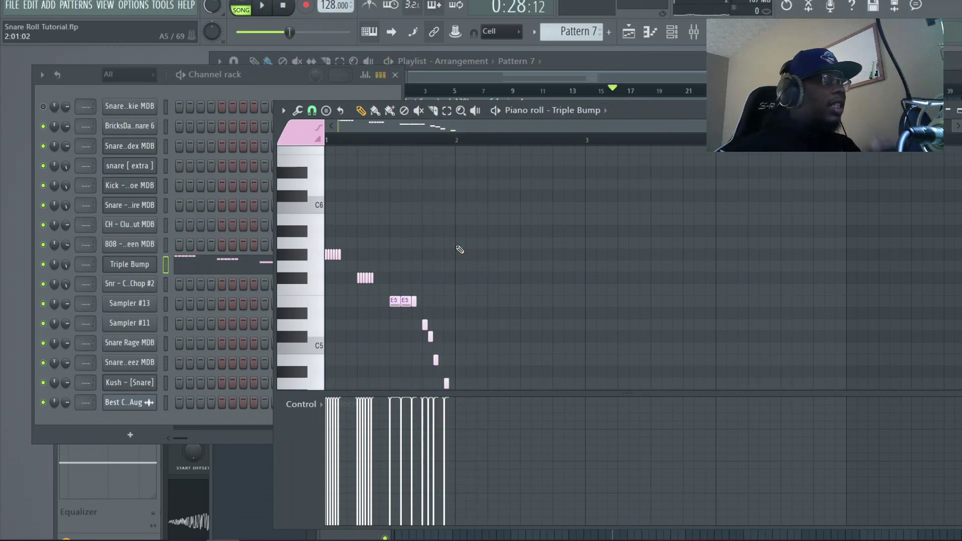
click(311, 110)
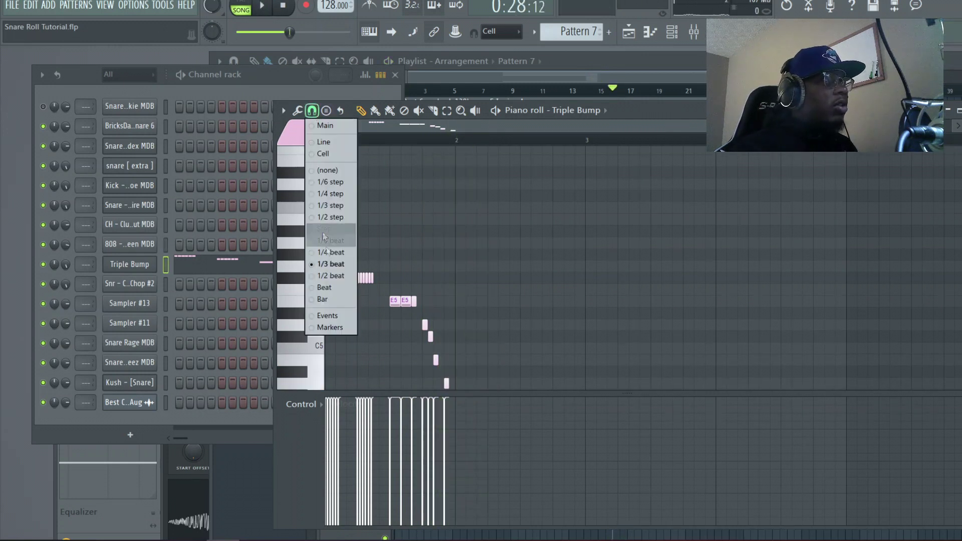
click(461, 130)
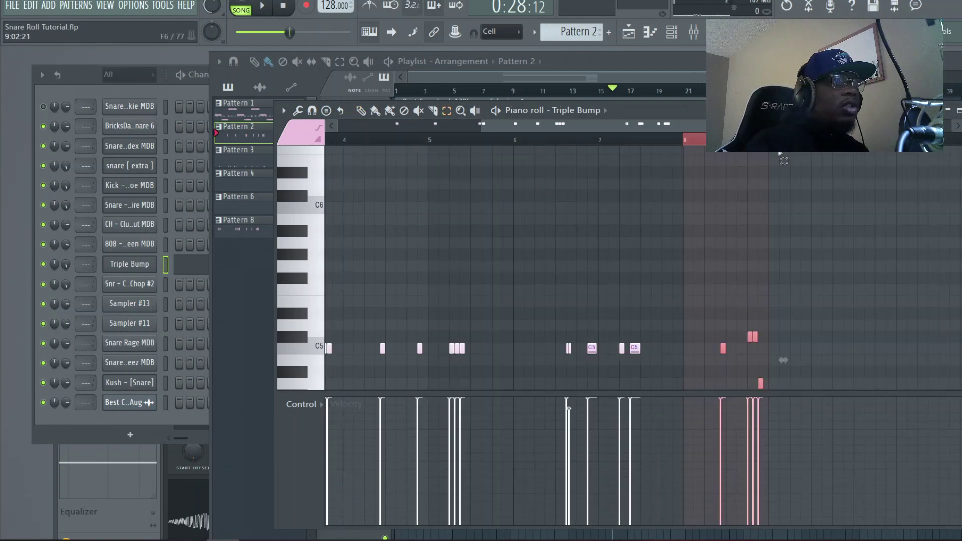
Play the bar 8 Triple Bump hits of Pattern 2 and clear the time selection.
key(space)
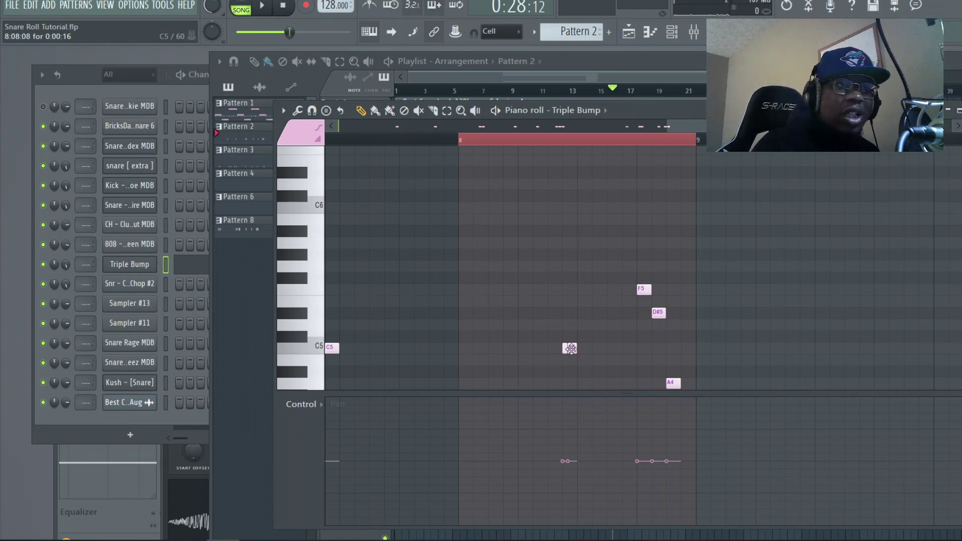
key(space)
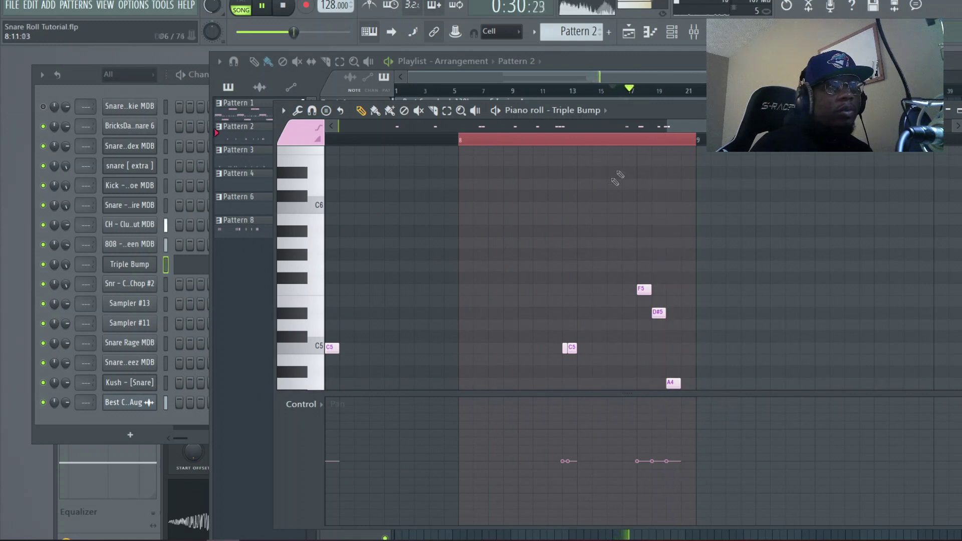
key(space)
click(486, 145)
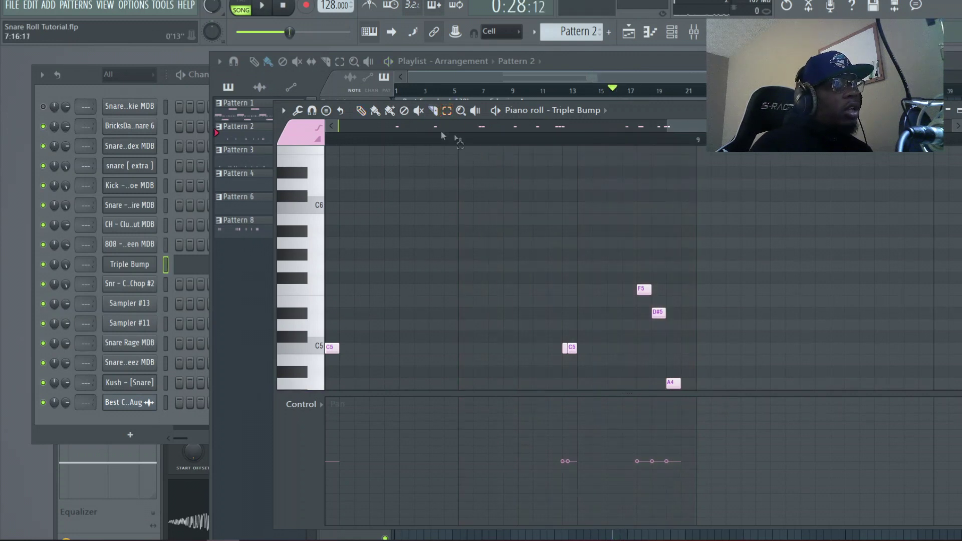
Add a C5 note in bar 8 of Triple Bump and lengthen it up to the following short C5 hit.
click(525, 349)
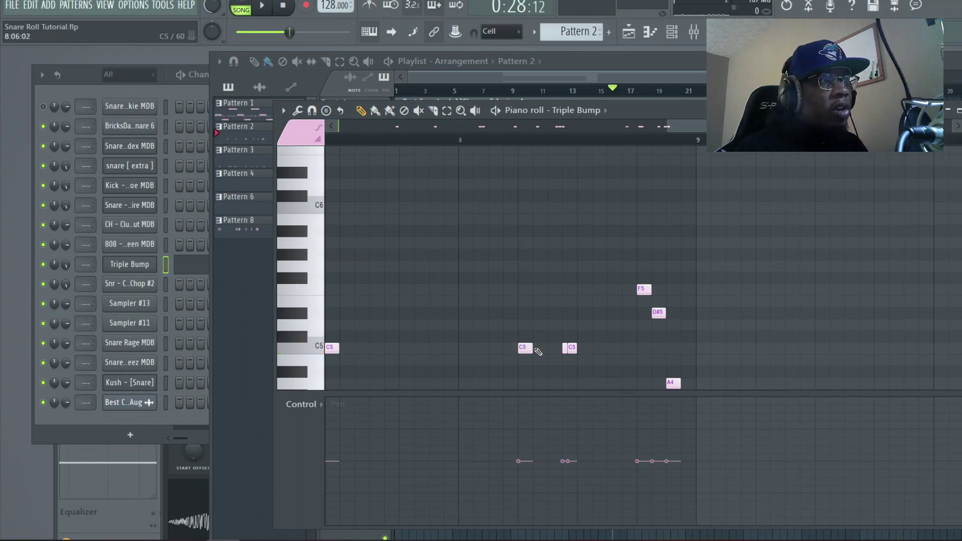
drag(525, 348, 560, 349)
Pan the F5 note in bar 8 almost fully right and the D#5 note almost fully left, and return the control lane to Velocity.
click(300, 404)
click(313, 427)
drag(640, 434, 637, 400)
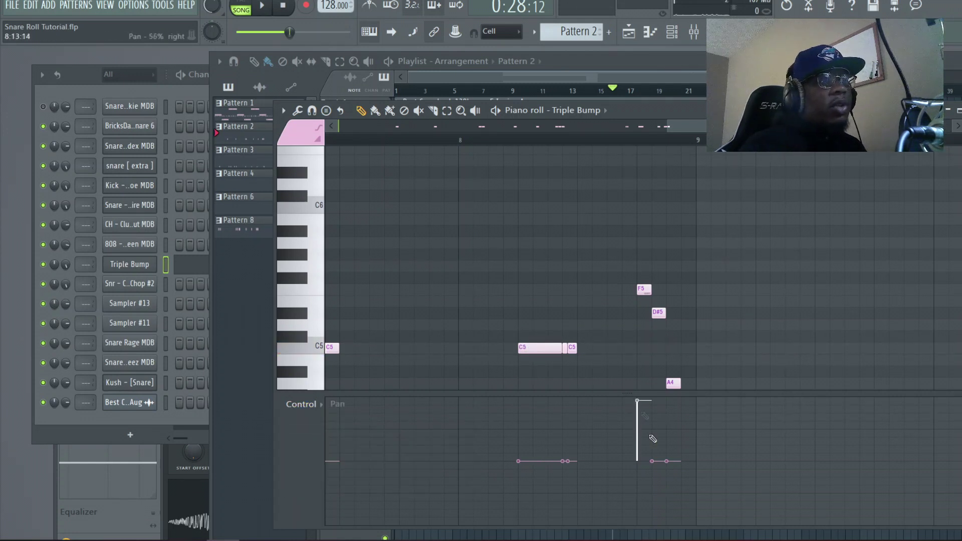
drag(655, 496, 653, 518)
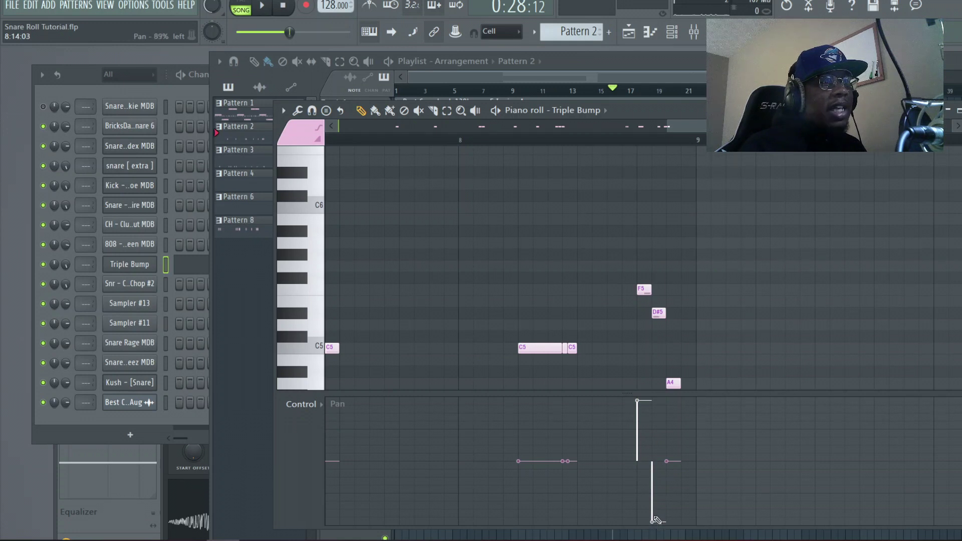
click(320, 404)
click(335, 439)
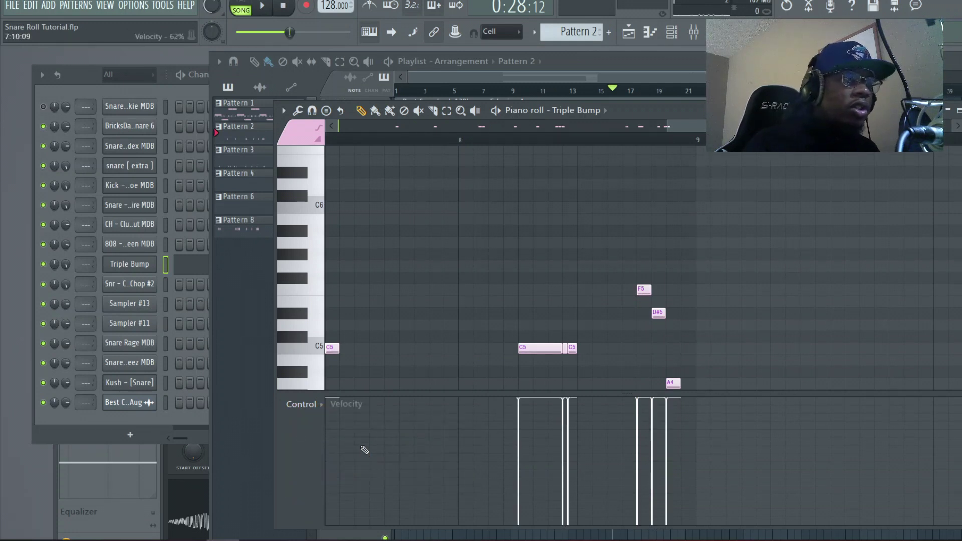
Chop the long C5 note in bar 8 with the Sixth-beat pattern and a lowered Time mul.
click(446, 111)
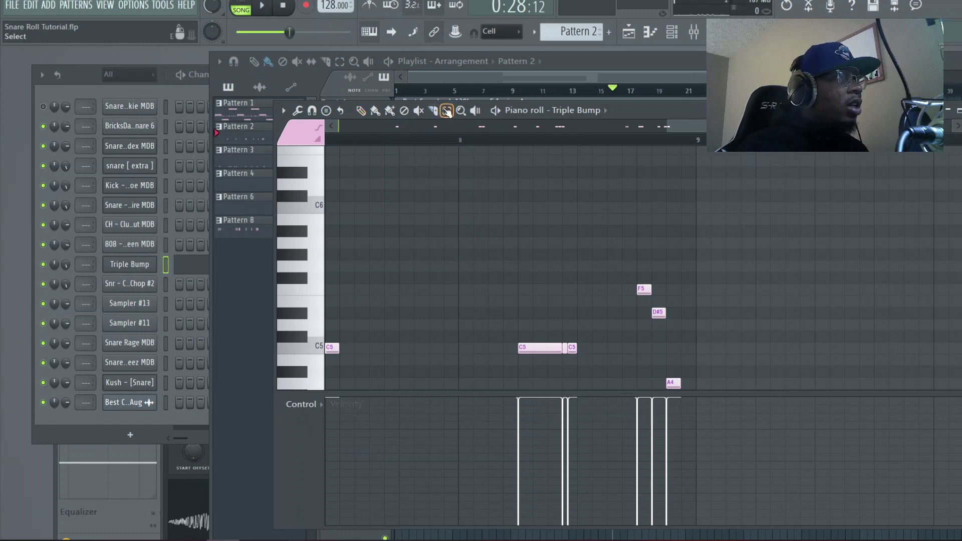
click(528, 350)
click(298, 113)
click(330, 228)
drag(503, 293, 503, 308)
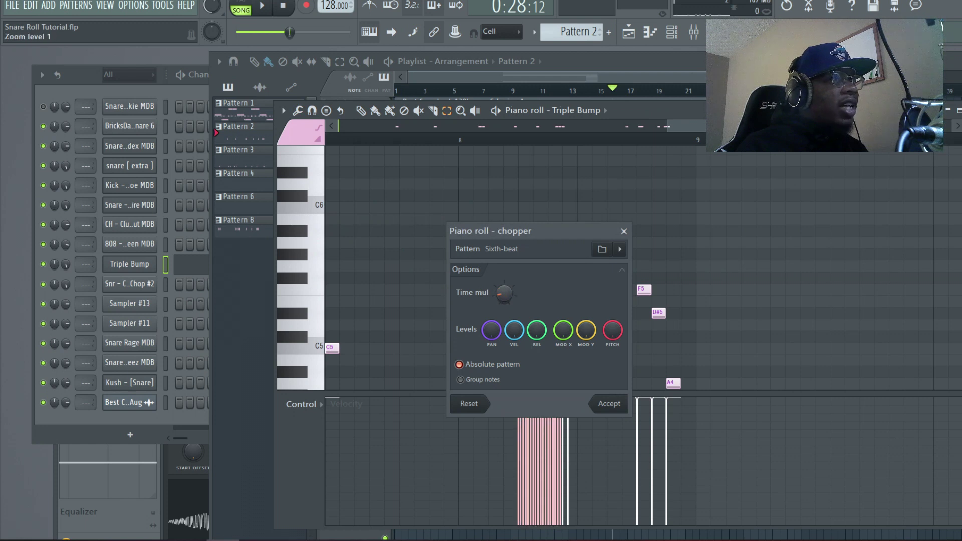
click(609, 403)
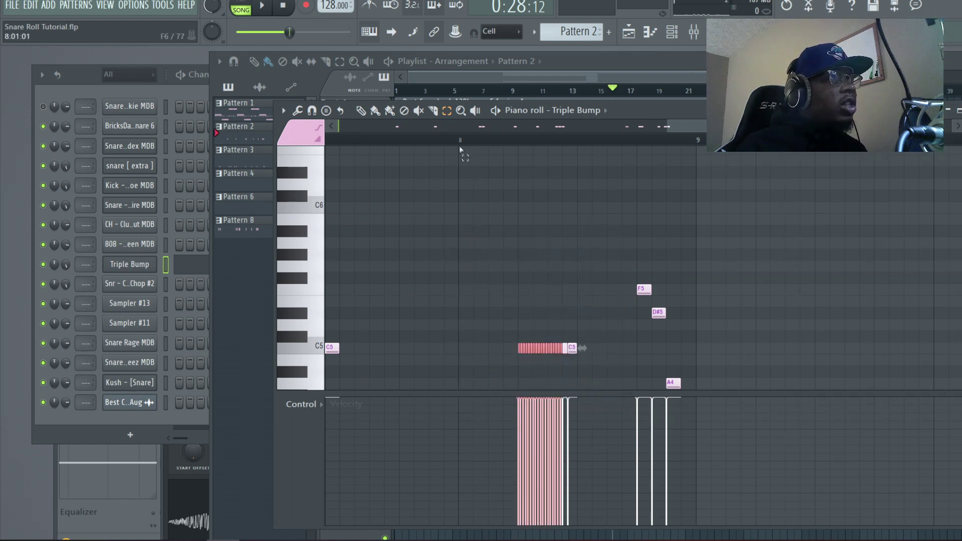
Select bar 8 of Triple Bump, play the chopped roll, and switch back to the Draw tool.
drag(460, 142, 705, 160)
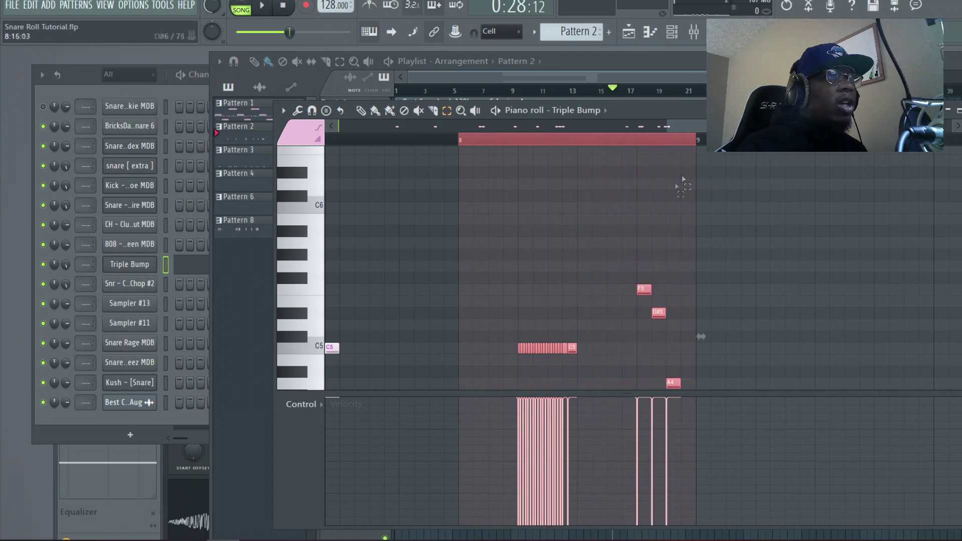
key(space)
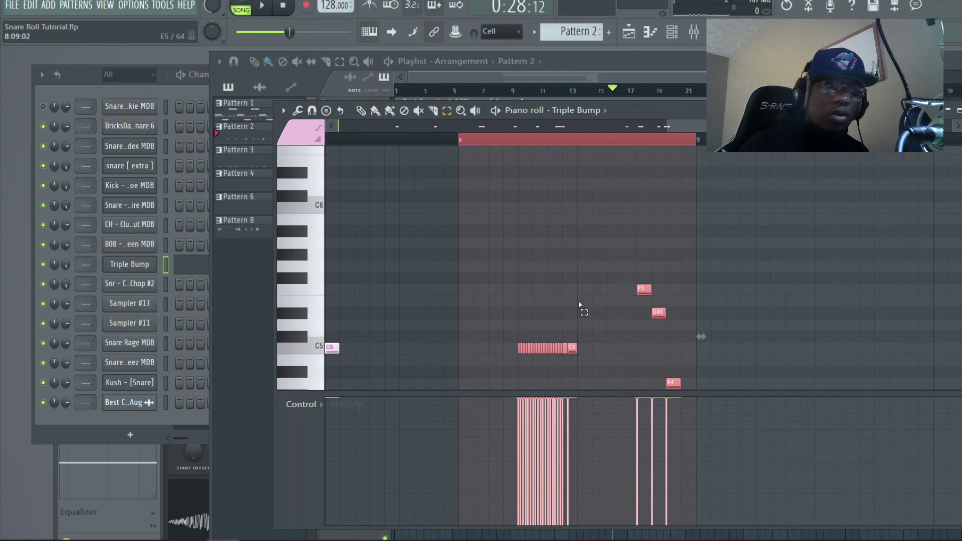
click(360, 110)
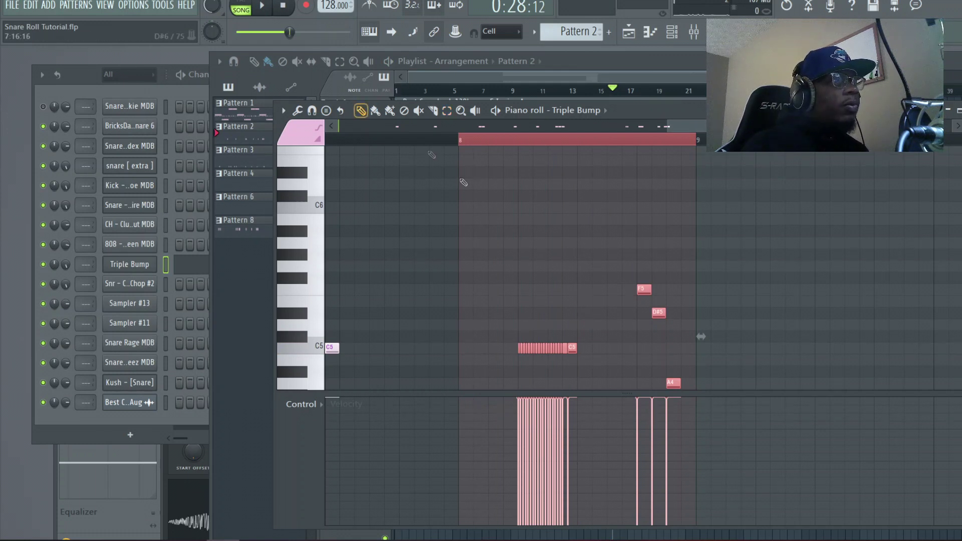
Deselect the notes, ramp the velocities of the chopped C5 roll in bar 8 from near zero up towards full, and play it.
key(ctrl+a)
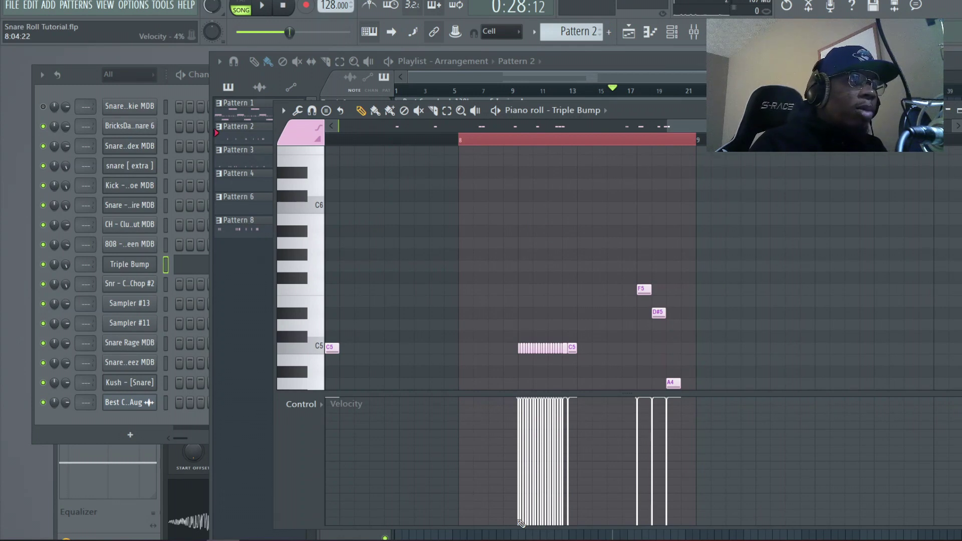
click(520, 523)
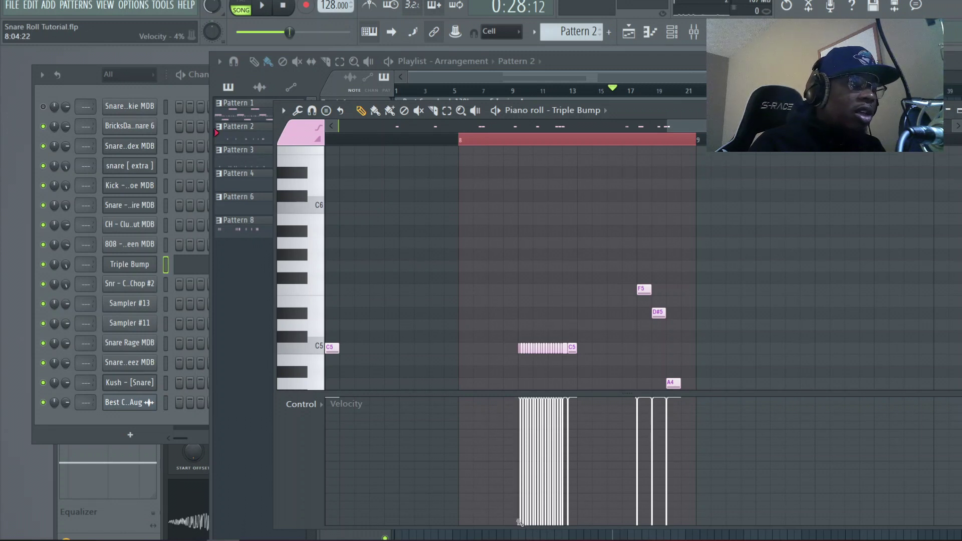
mouse_move(519, 523)
mouse_down()
mouse_move(568, 436)
mouse_move(573, 397)
mouse_move(554, 421)
mouse_move(561, 428)
mouse_move(565, 397)
mouse_move(565, 430)
mouse_up()
key(space)
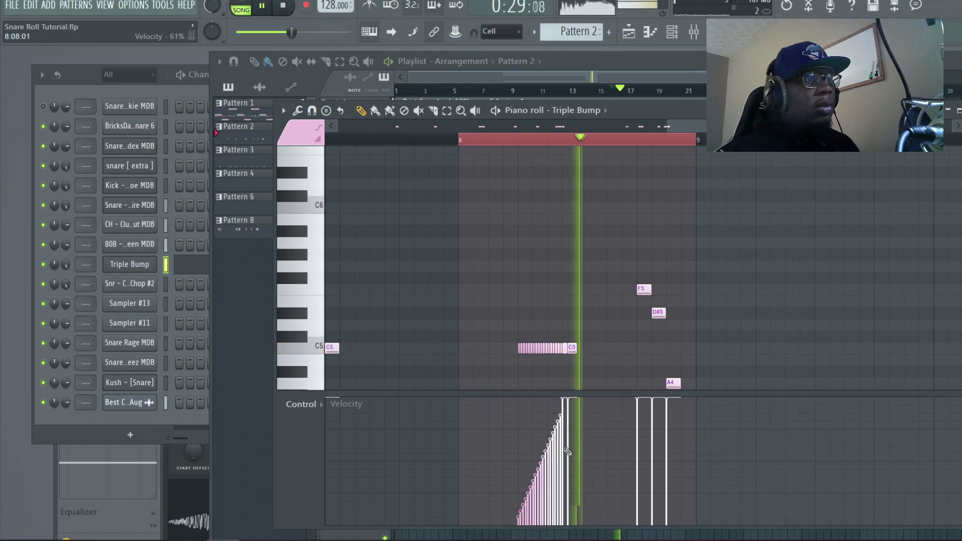
key(space)
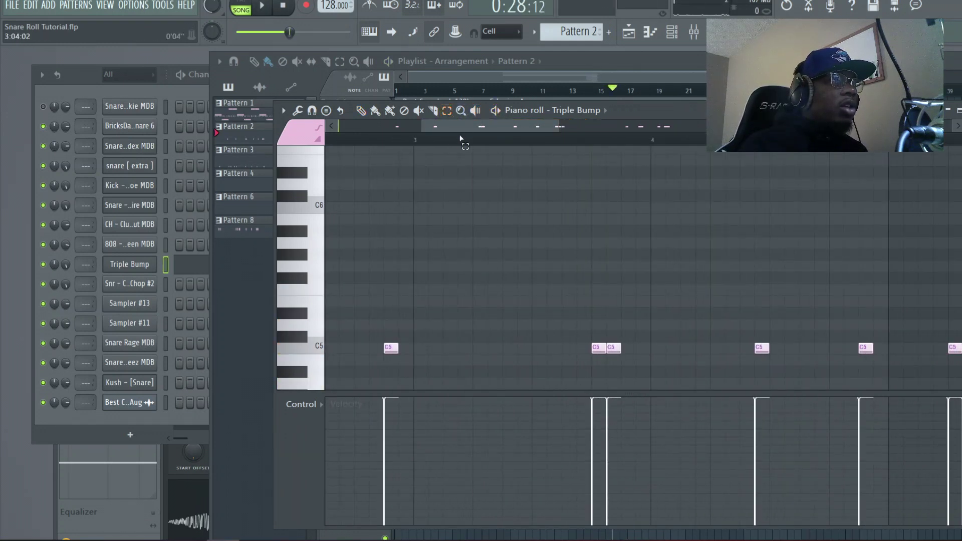
Add a short C5 note directly before the first C5 hit in bar 2 of Triple Bump.
drag(485, 125, 415, 129)
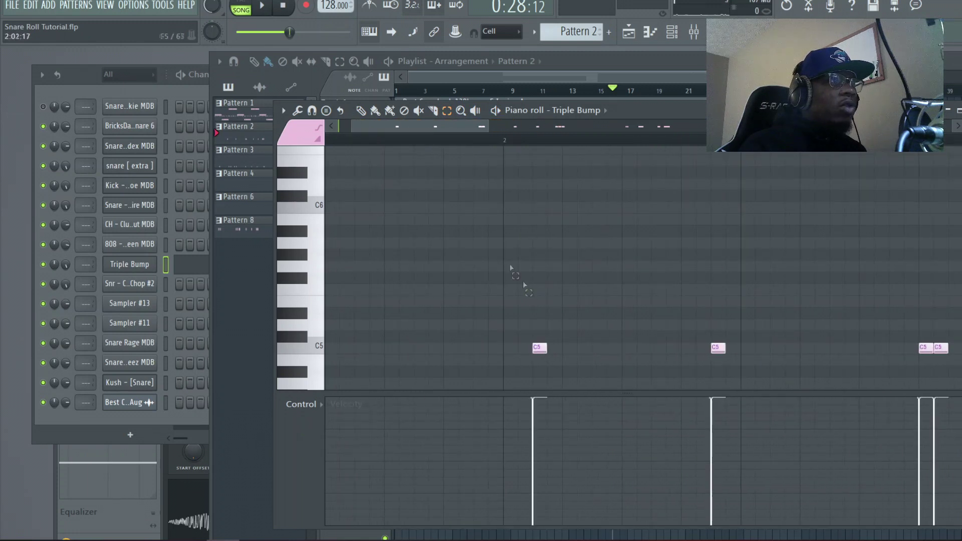
click(360, 110)
click(522, 349)
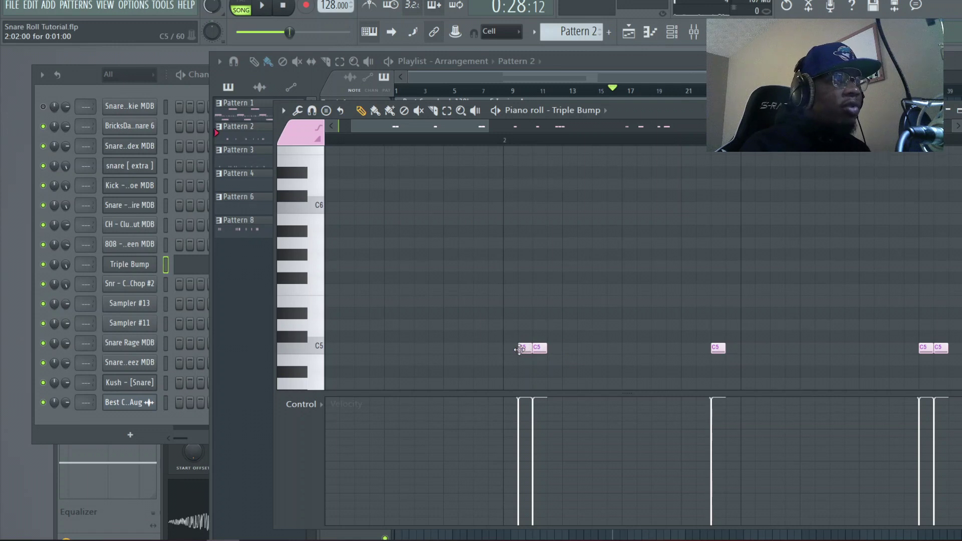
Chop only the new C5 note in bar 2 into three hits with the Sixth-beat pattern and a raised Time mul.
click(446, 110)
click(524, 350)
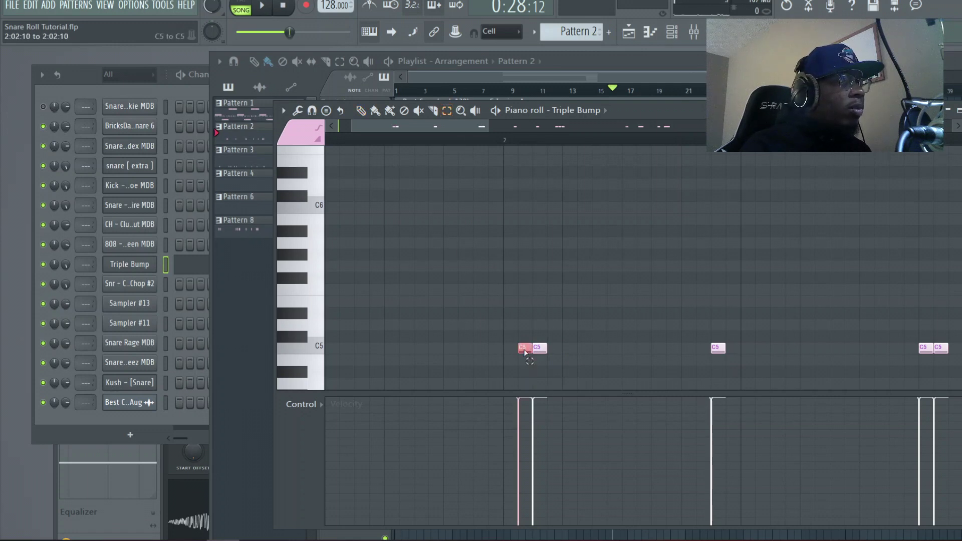
click(298, 110)
click(321, 222)
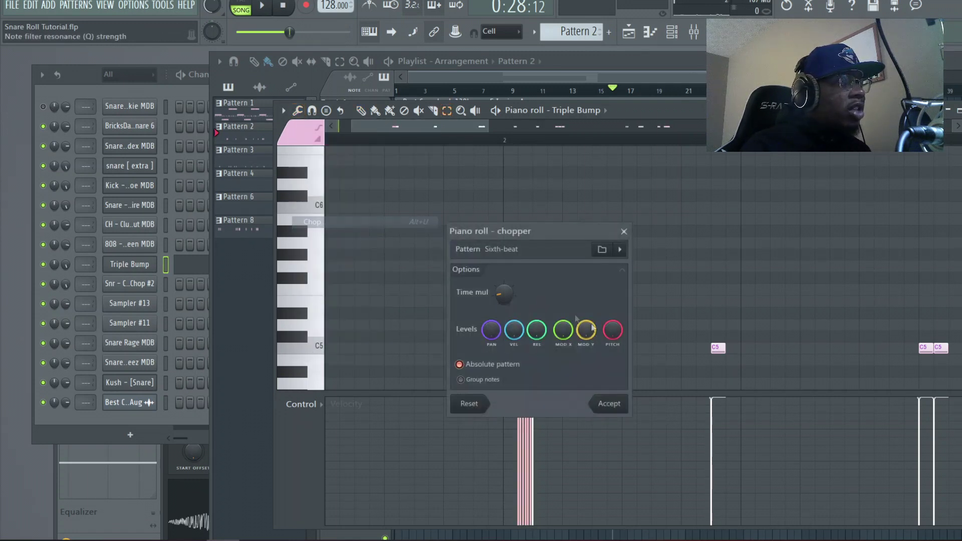
drag(501, 296, 502, 283)
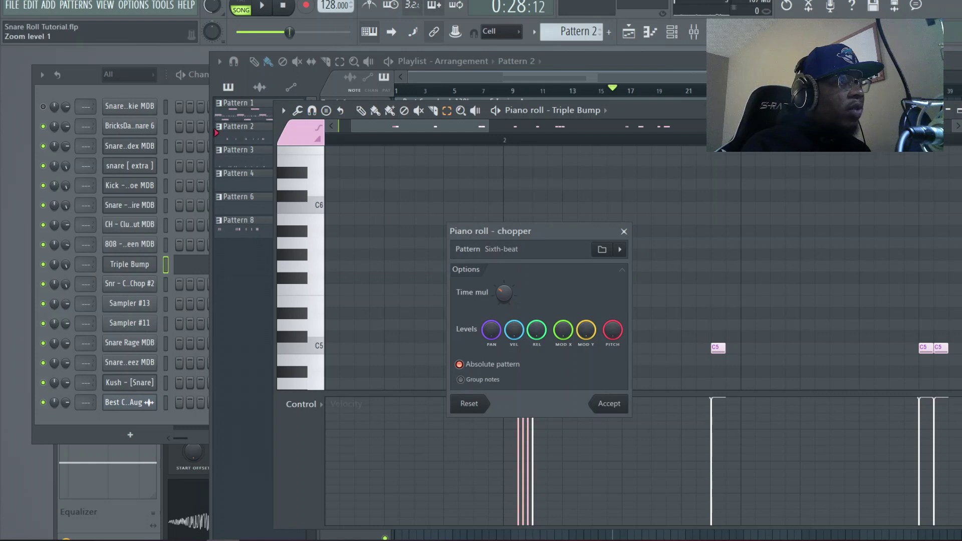
click(615, 404)
Move the short chopped roll directly before the second C5 hit in bar 2 and play the pattern.
key(space)
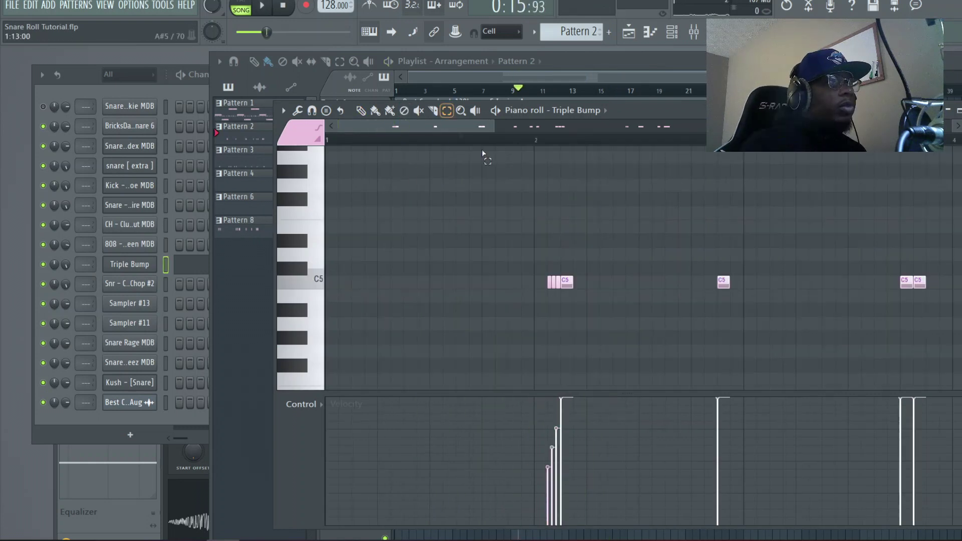
drag(536, 207, 710, 282)
key(space)
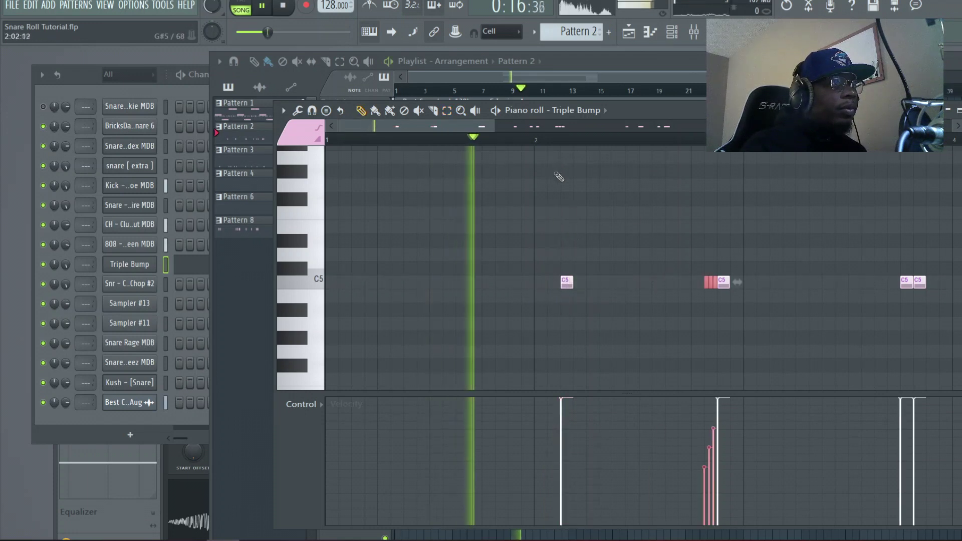